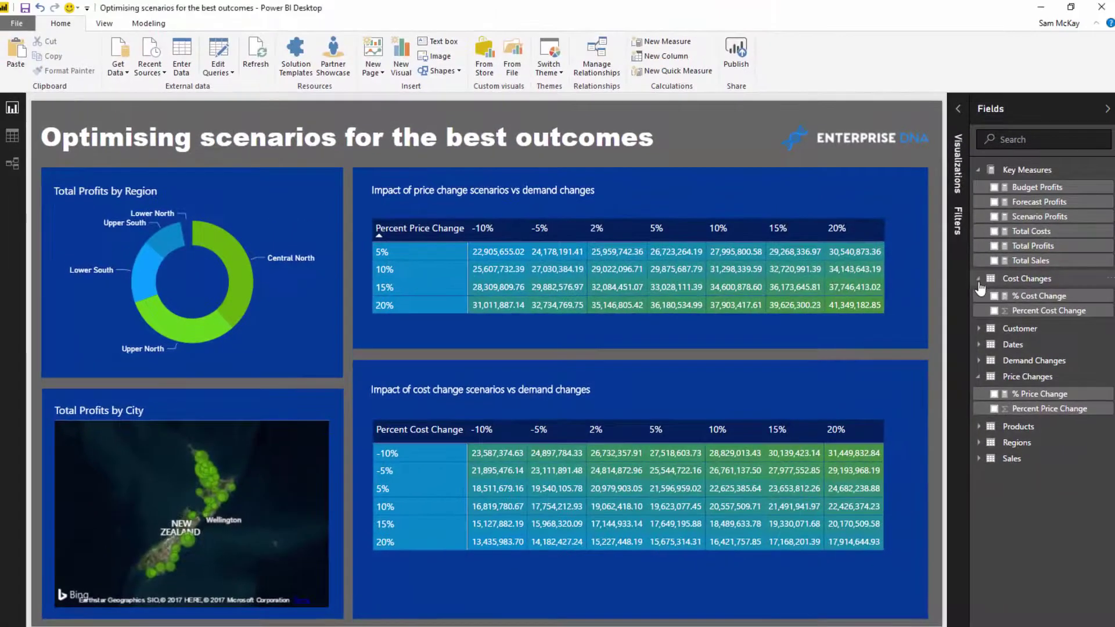
Step: Collapse the Cost Changes field list, switch to the model diagram and nudge the Sales table up
click(1016, 273)
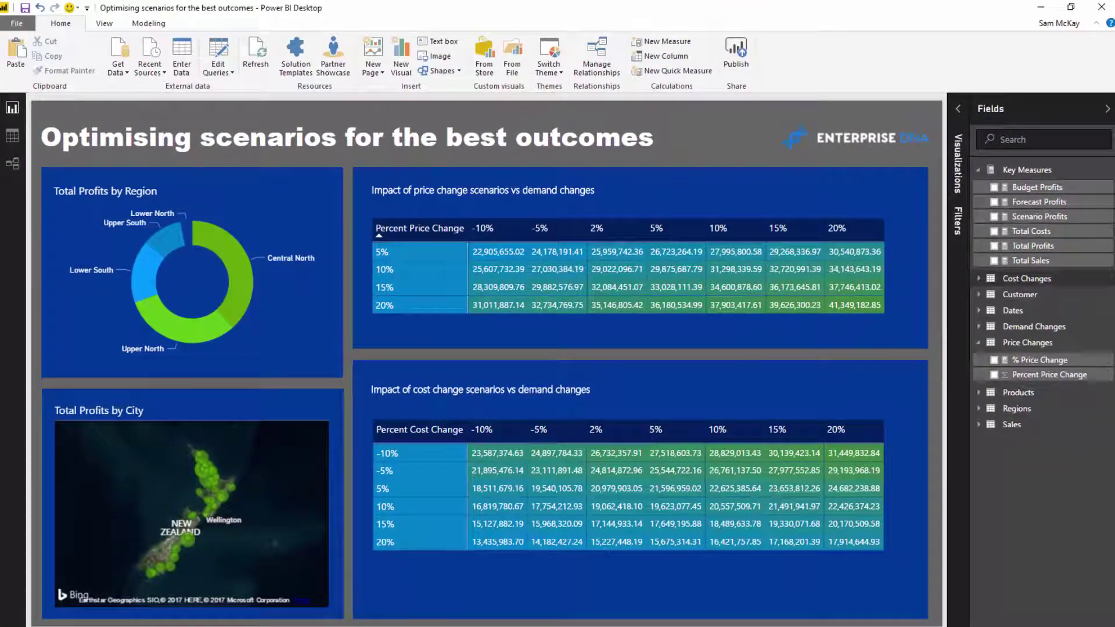
click(14, 166)
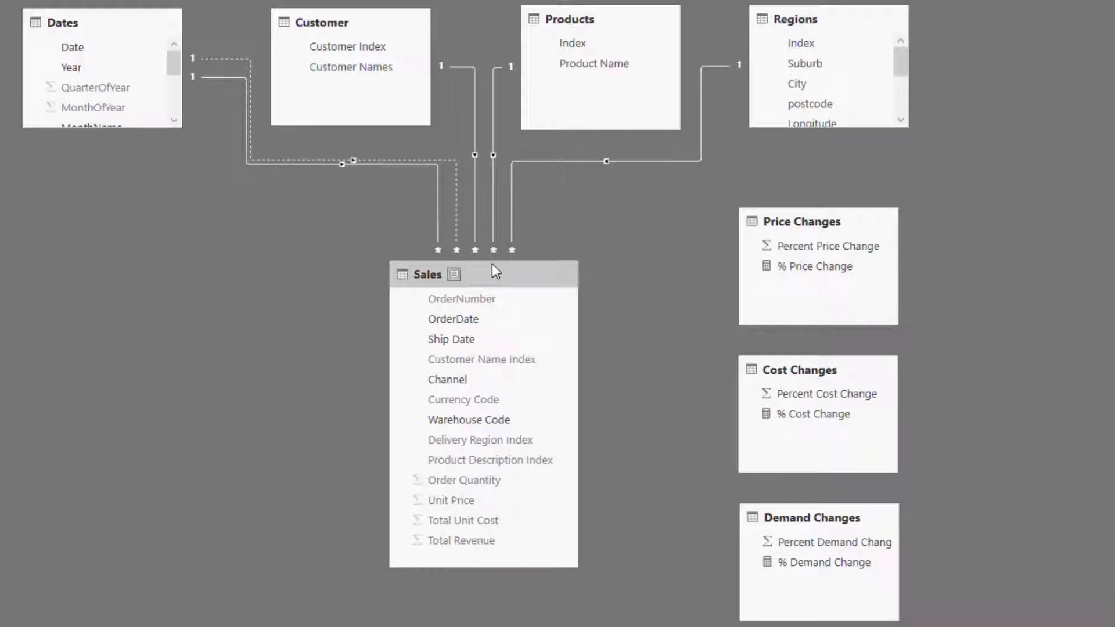
drag(497, 266, 498, 249)
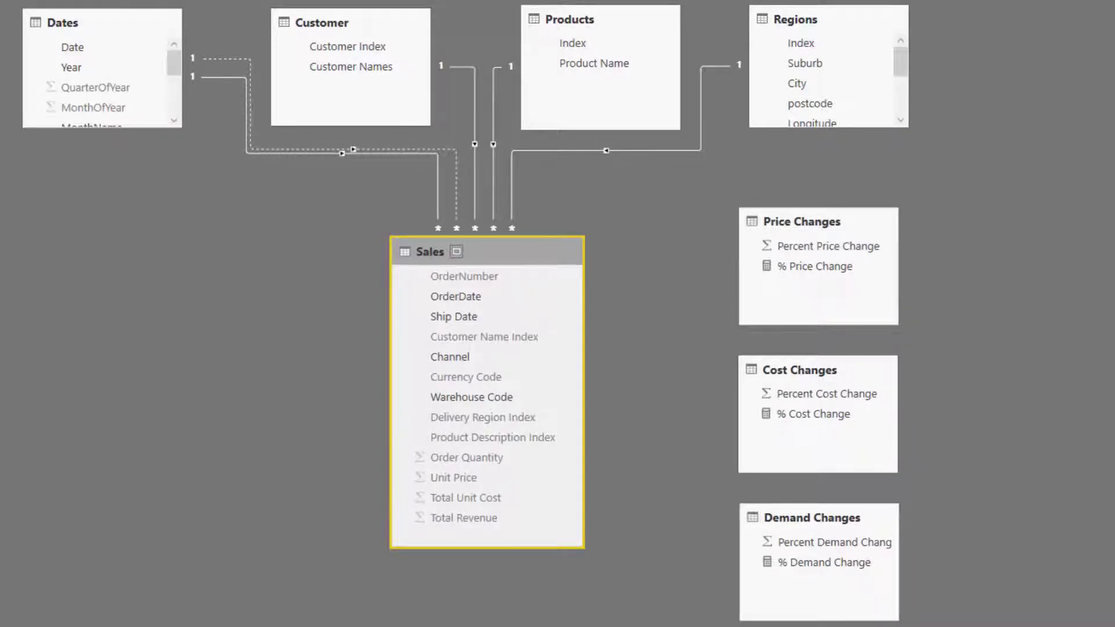
Step: Glance at the Modeling commands, then show the Cost Changes table's Percent Cost Change values in Data view
click(112, 23)
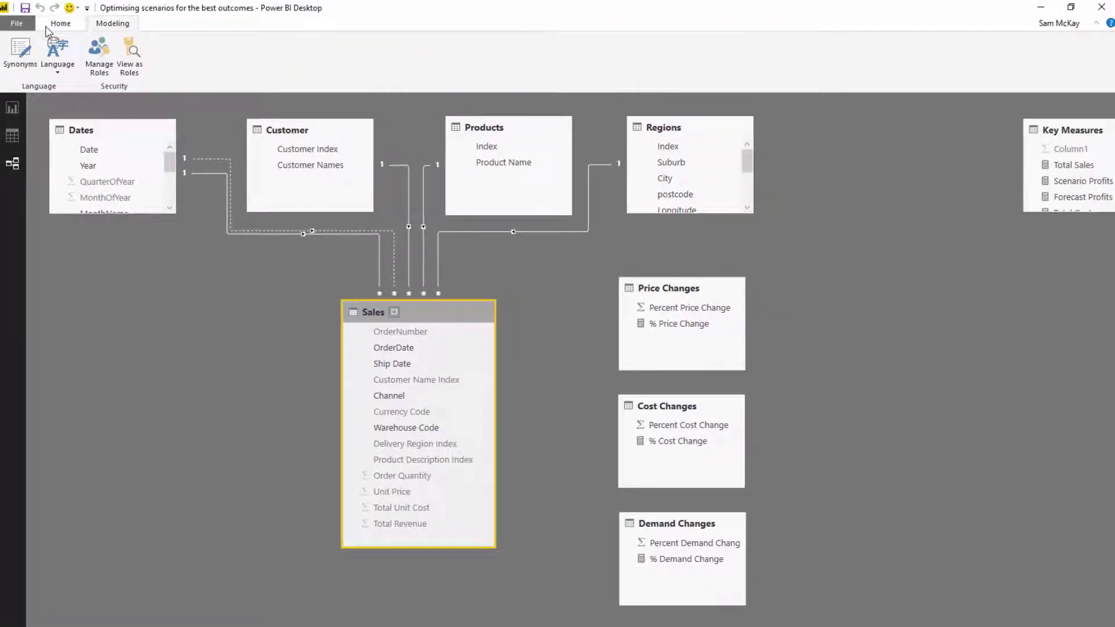
click(49, 26)
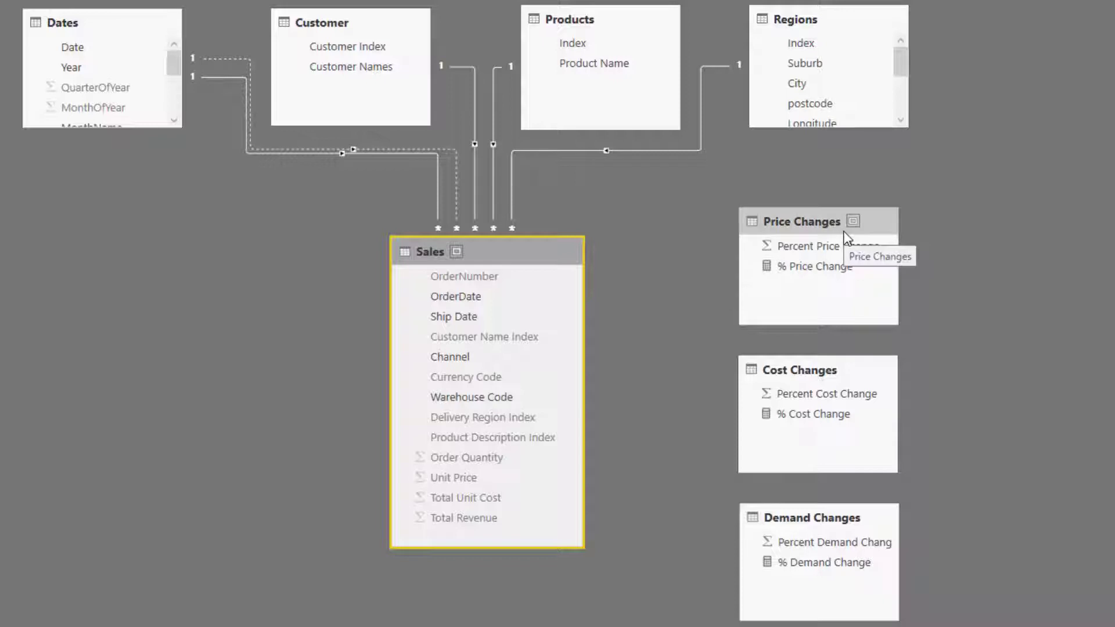
click(12, 137)
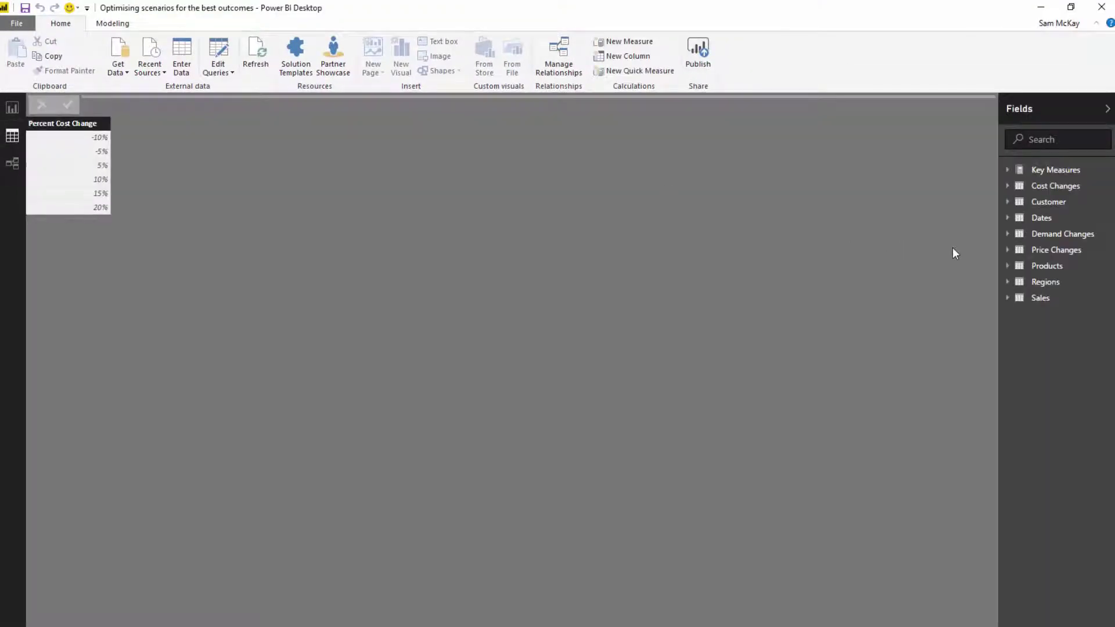
Step: Review the Demand Changes, Cost Changes and Price Changes tables, then go back to the report title
click(1047, 237)
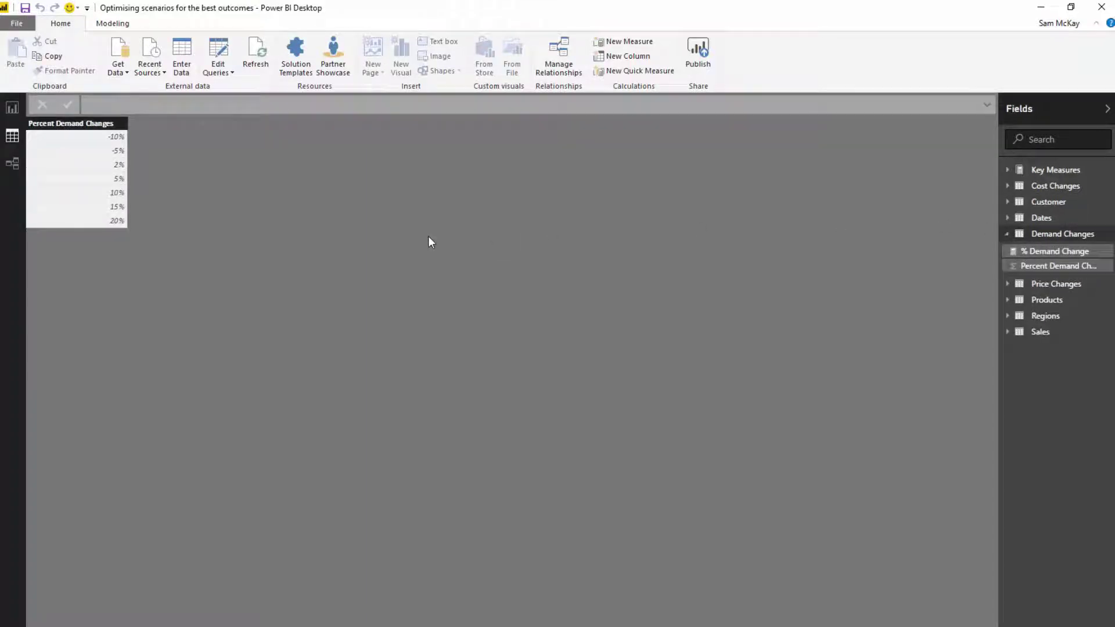
click(1059, 187)
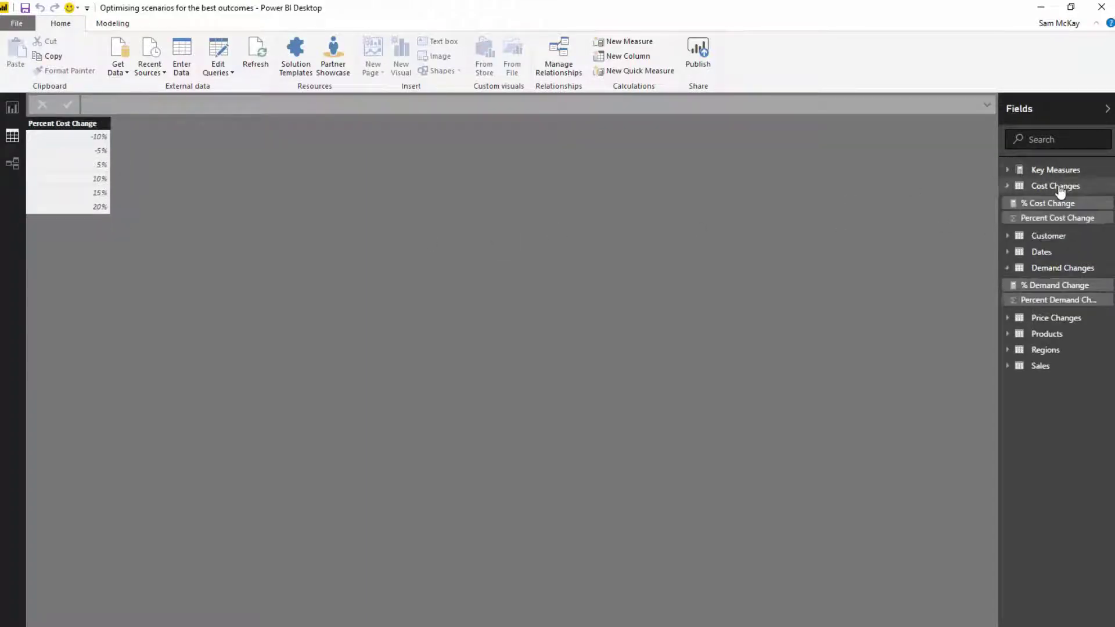
click(1055, 318)
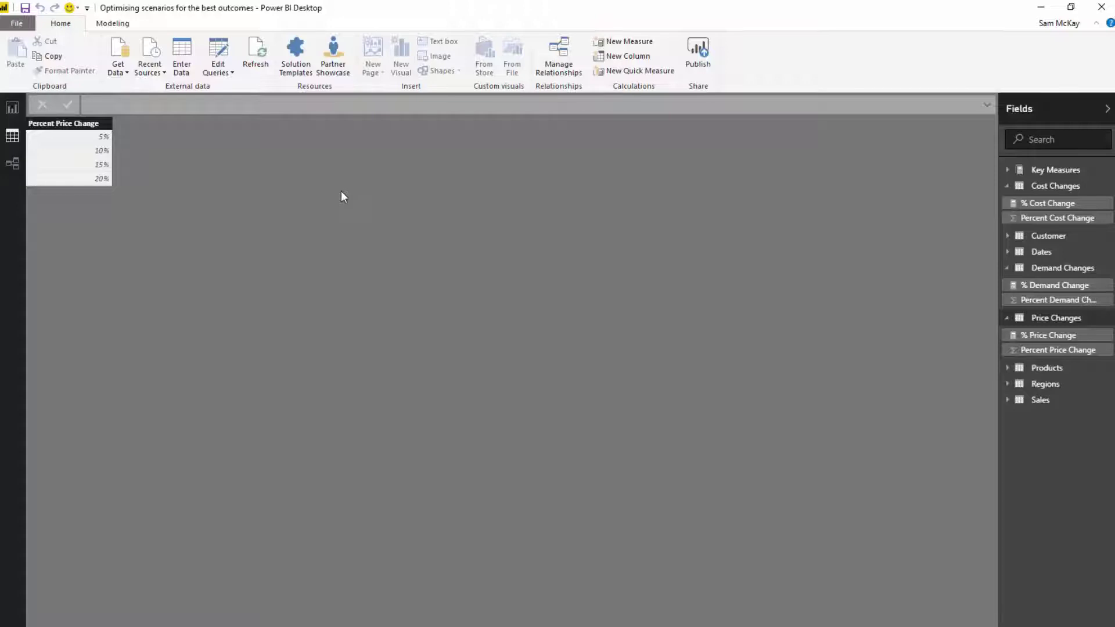
click(10, 111)
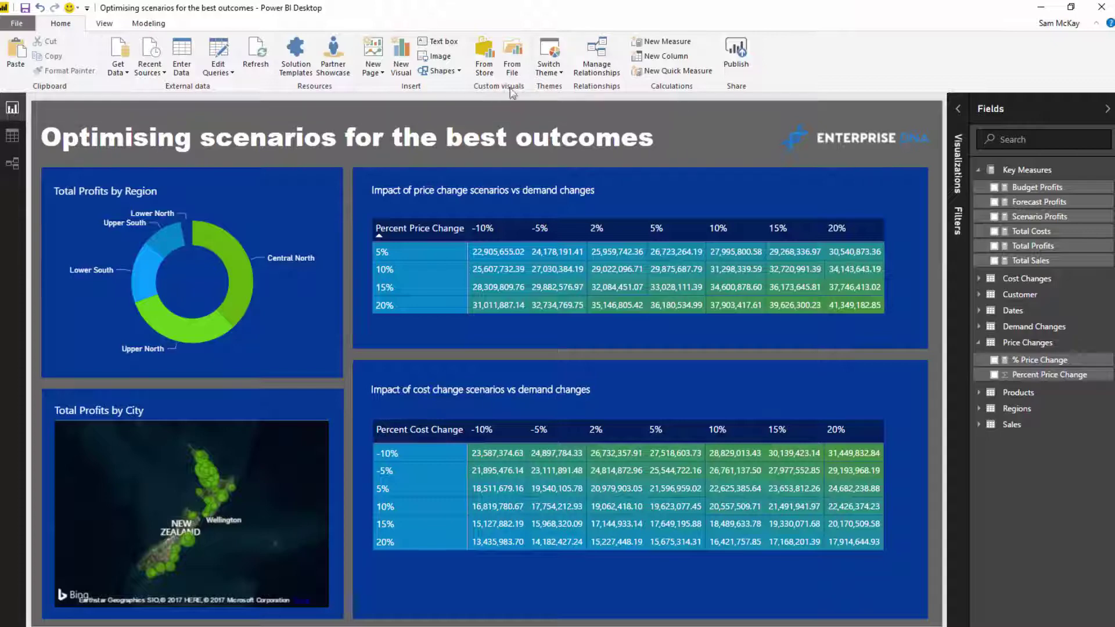
click(639, 133)
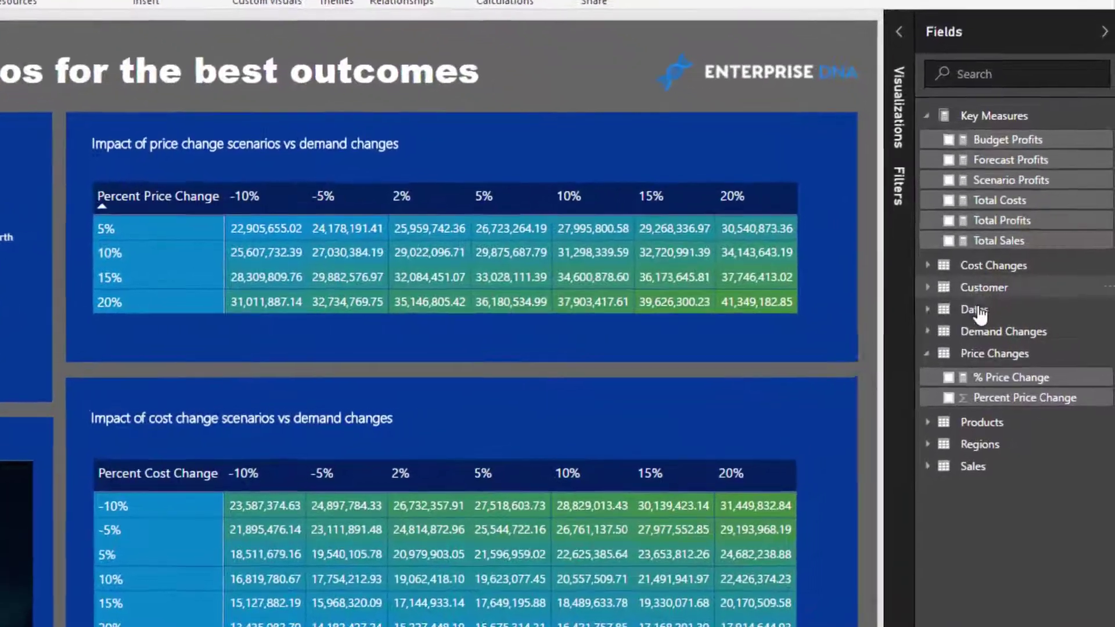
Step: Add the Dates table's Date field to the canvas as a date-range slicer
click(979, 310)
drag(994, 340, 578, 40)
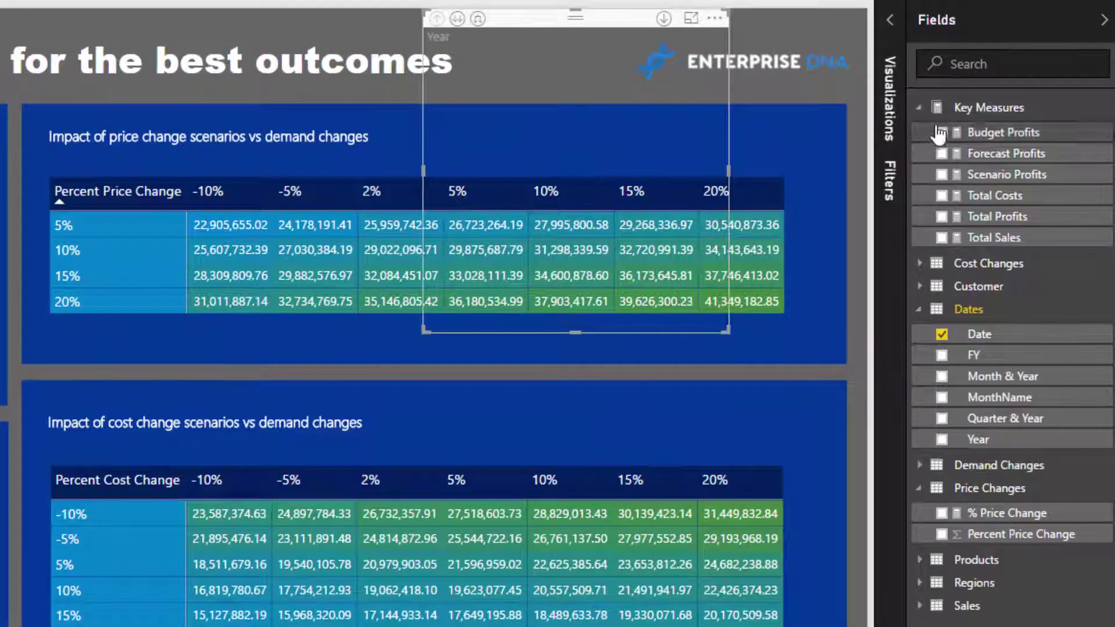
click(886, 40)
click(776, 148)
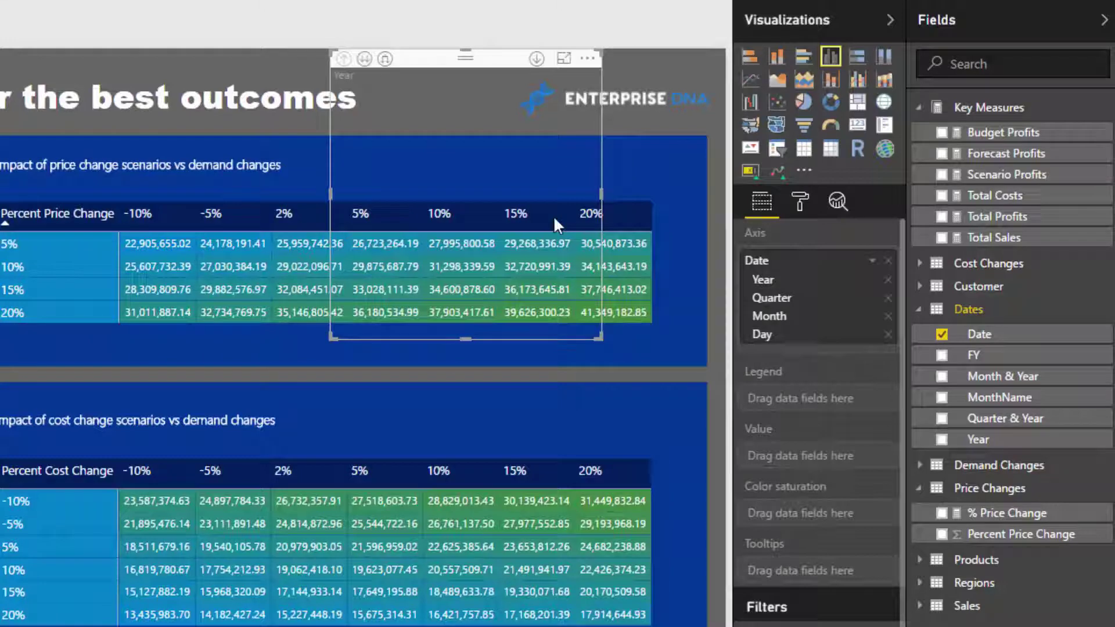
Step: Shrink the date slicer beside the title and turn its Date header off
drag(595, 336, 513, 132)
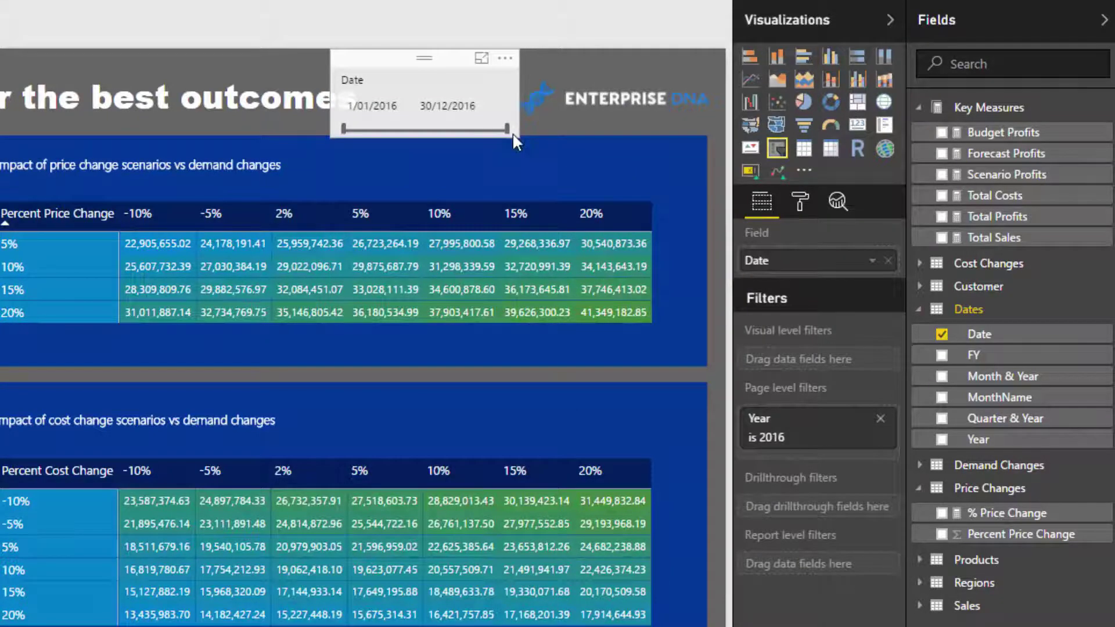
click(799, 201)
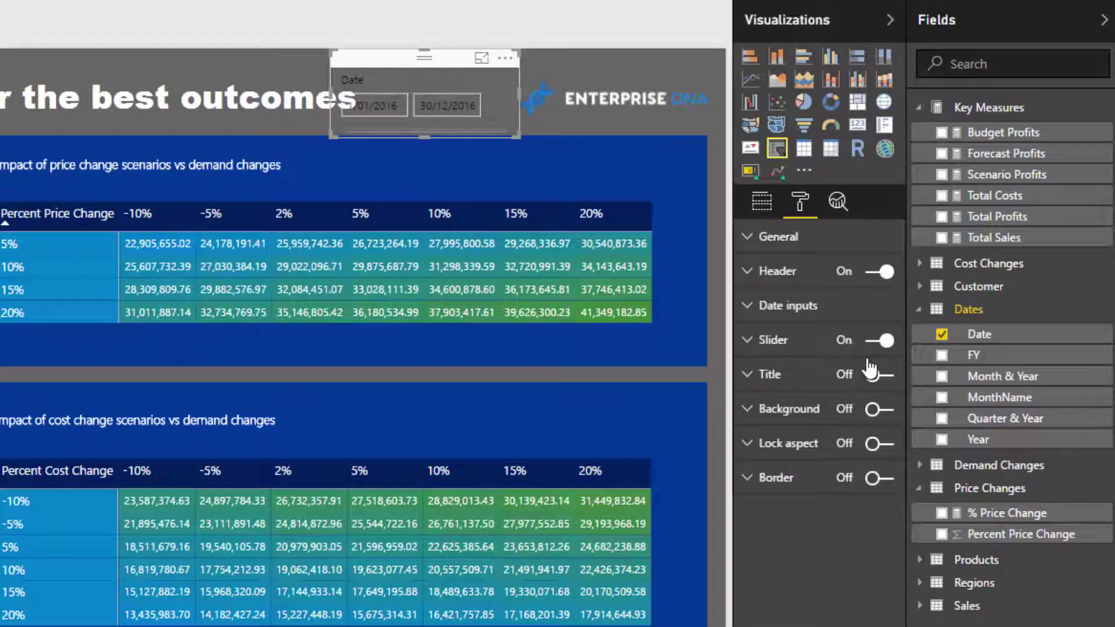
click(879, 271)
drag(332, 137, 360, 129)
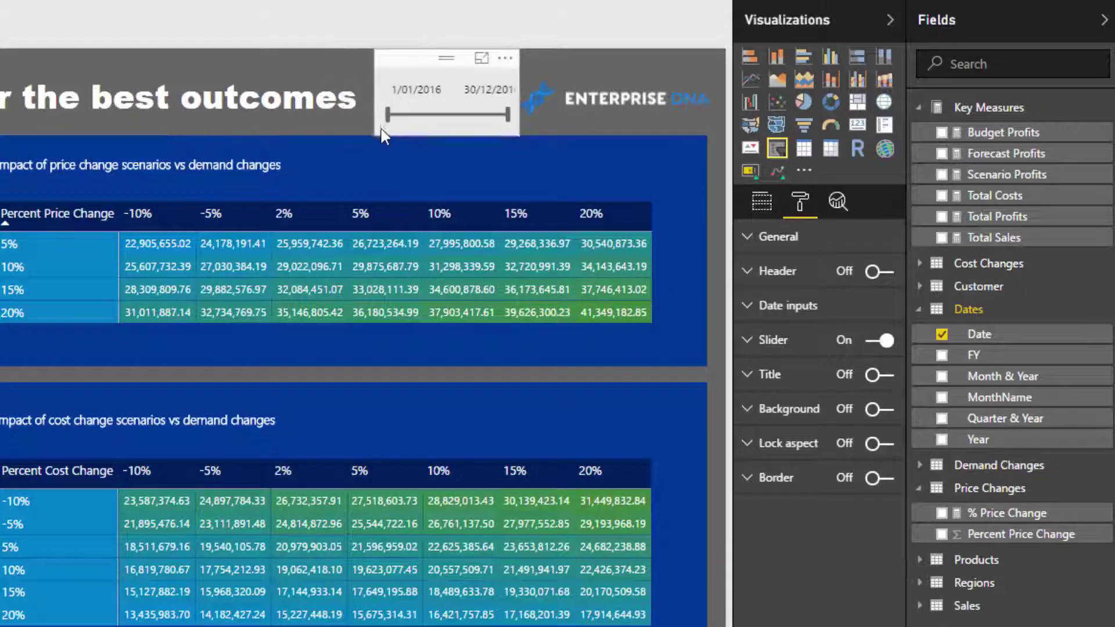
triple_click(347, 118)
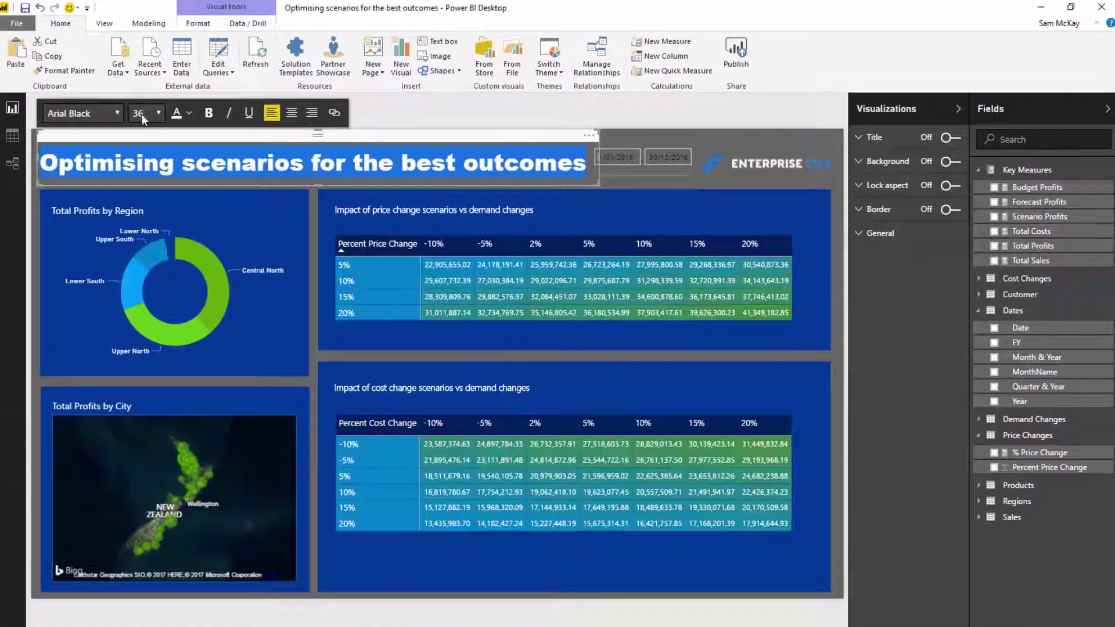
Step: Set the report title text to font size 32
click(76, 95)
click(138, 290)
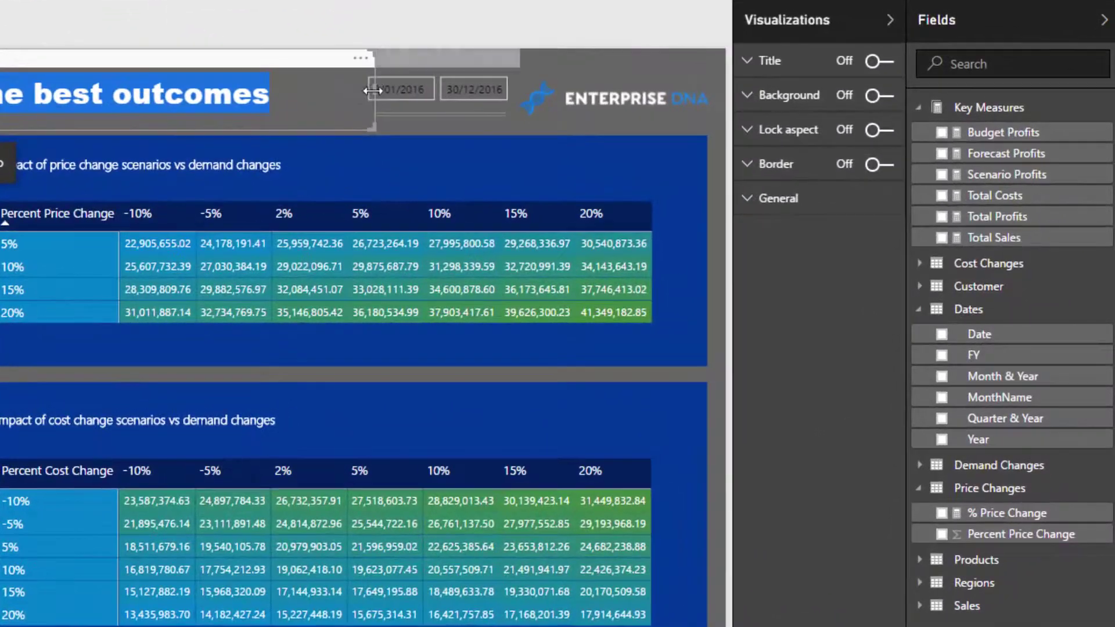
click(614, 140)
Step: Set the date slicer range to 1/03/2016–19/09/2016 and colour its slider bar light blue
click(405, 102)
drag(349, 116, 383, 116)
drag(485, 125, 447, 119)
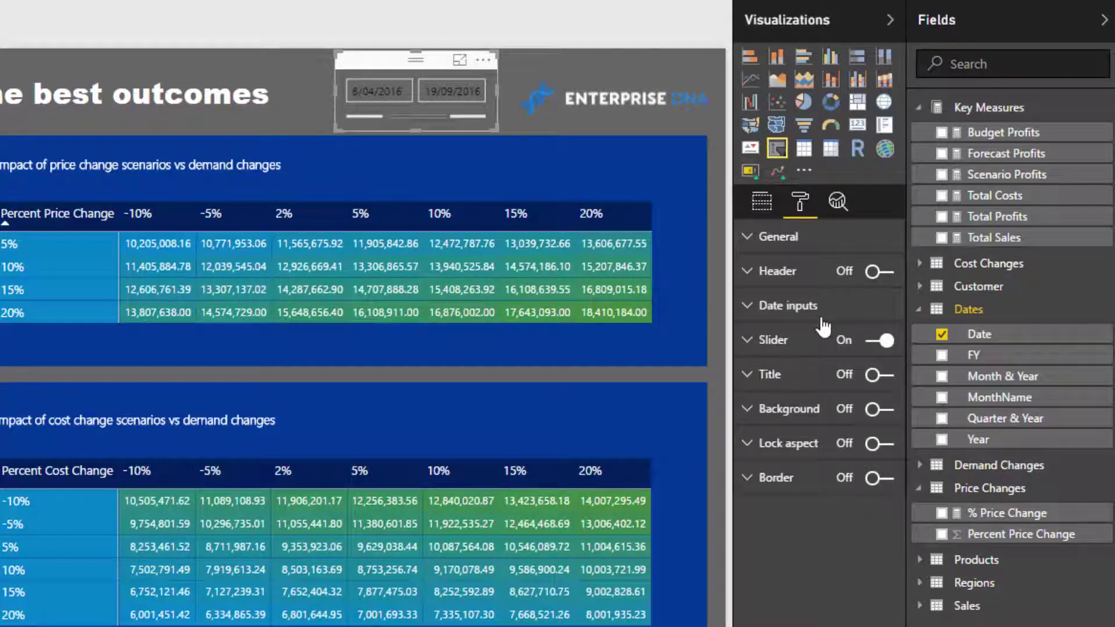
click(790, 349)
click(869, 375)
click(880, 408)
drag(385, 117, 371, 117)
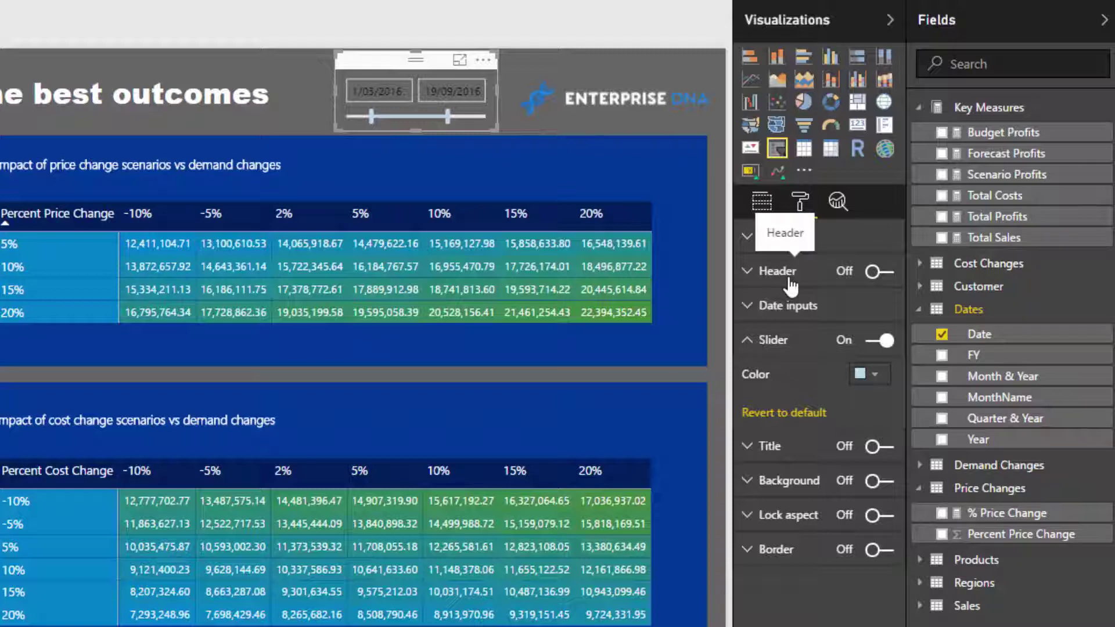
Step: Give the slicer's date inputs a dark blue background and white text, then view relationships
click(791, 286)
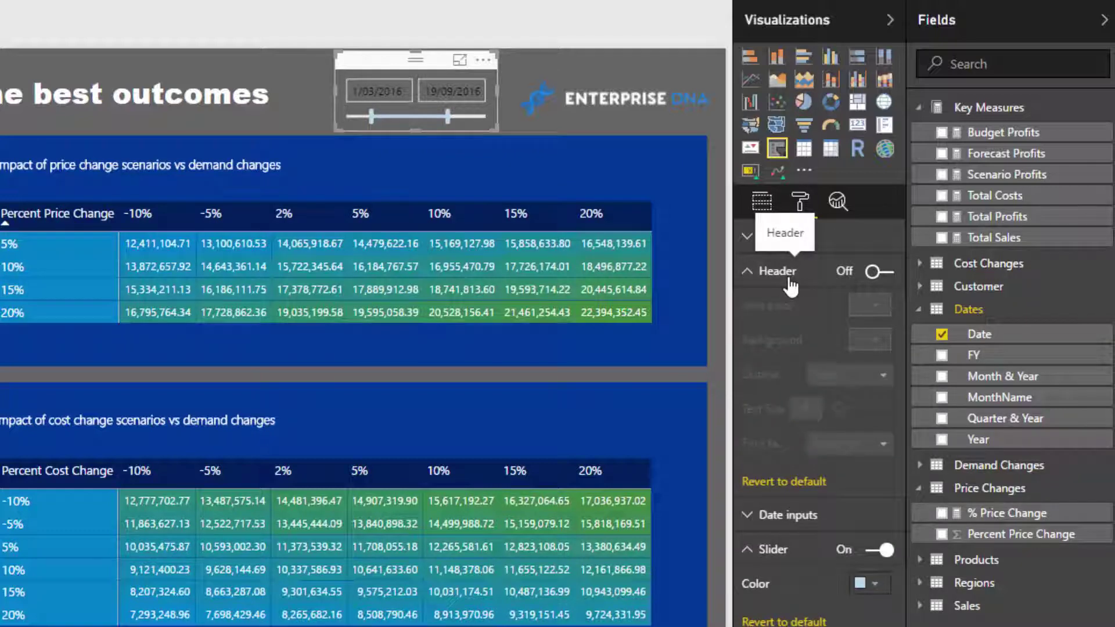
click(791, 286)
click(767, 347)
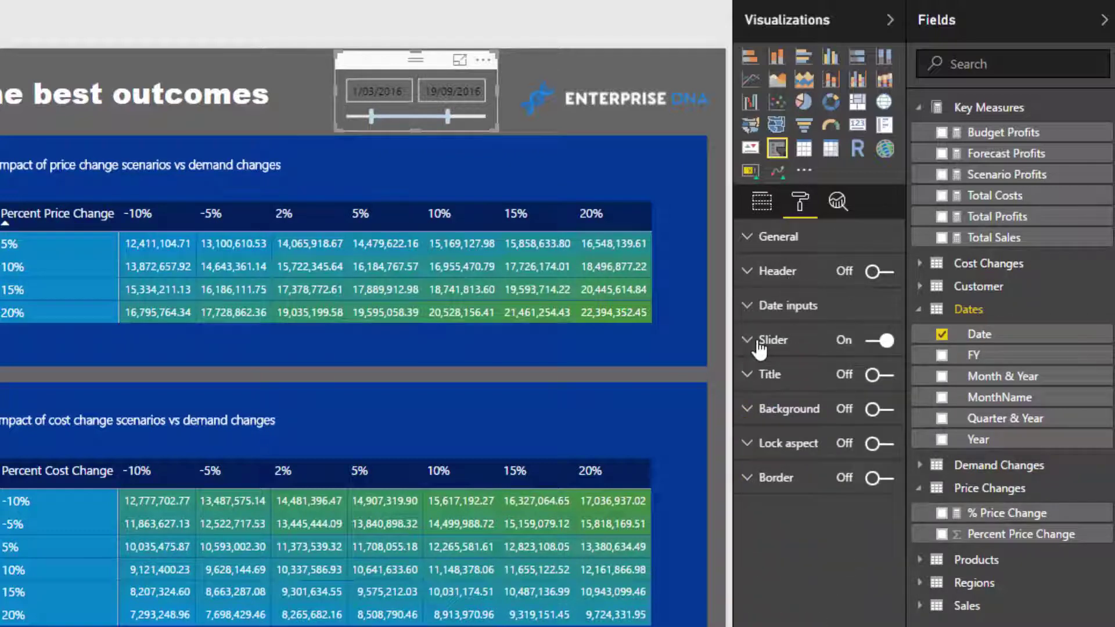
click(750, 306)
click(868, 375)
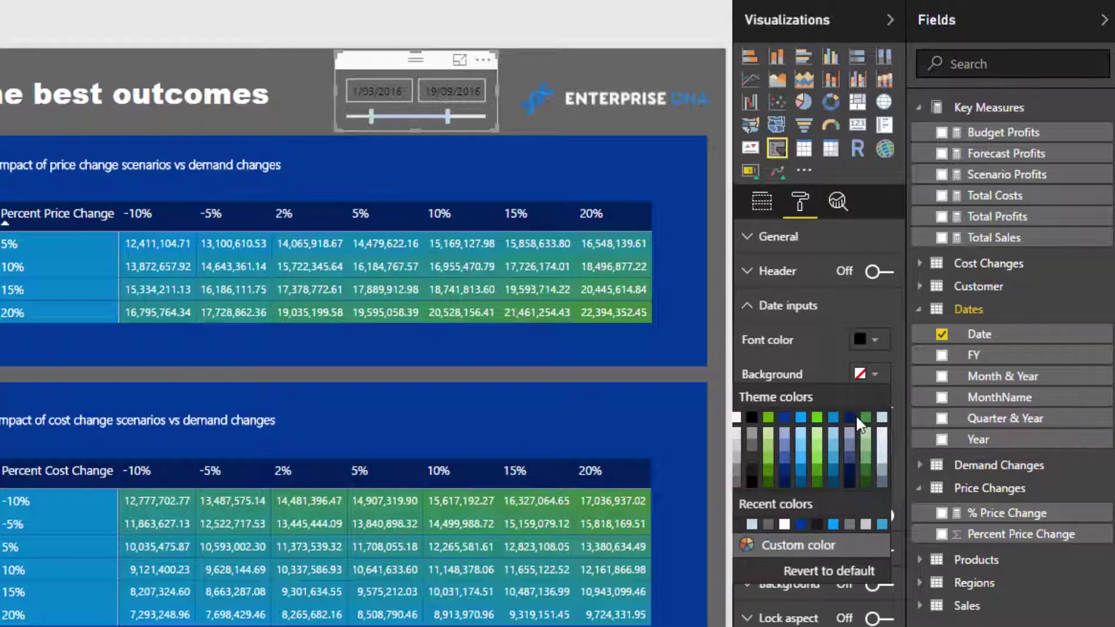
click(855, 414)
click(869, 339)
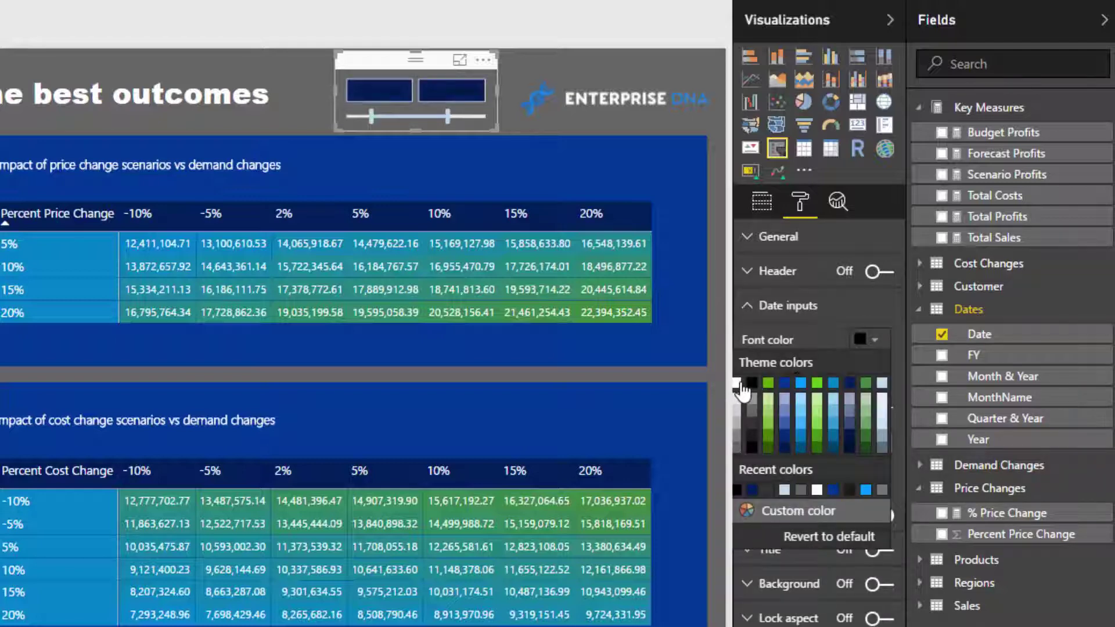
click(745, 387)
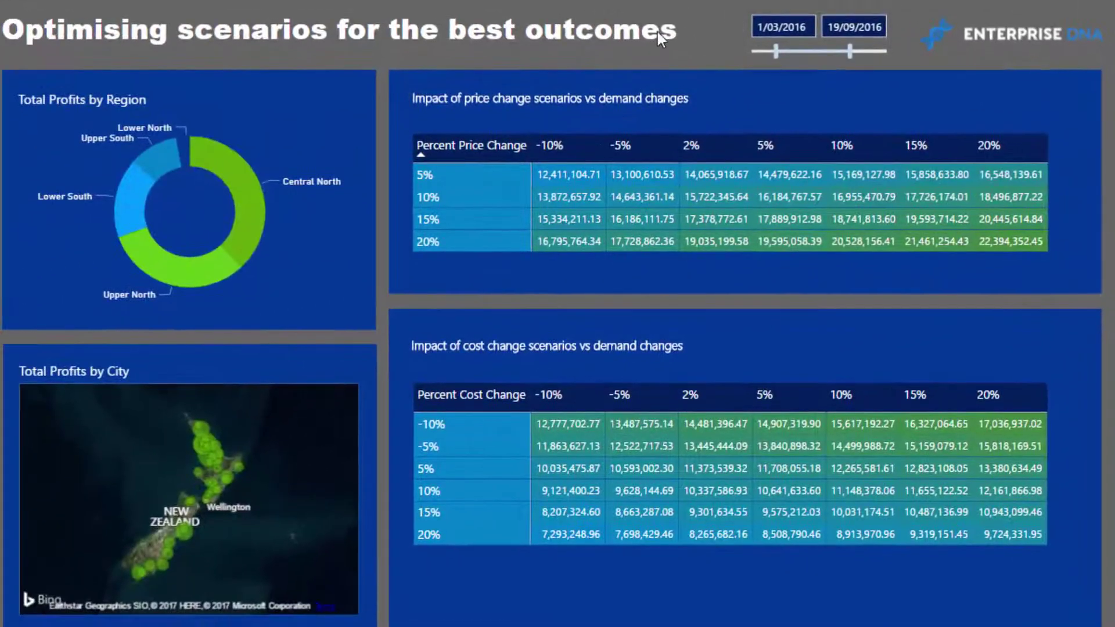
click(325, 151)
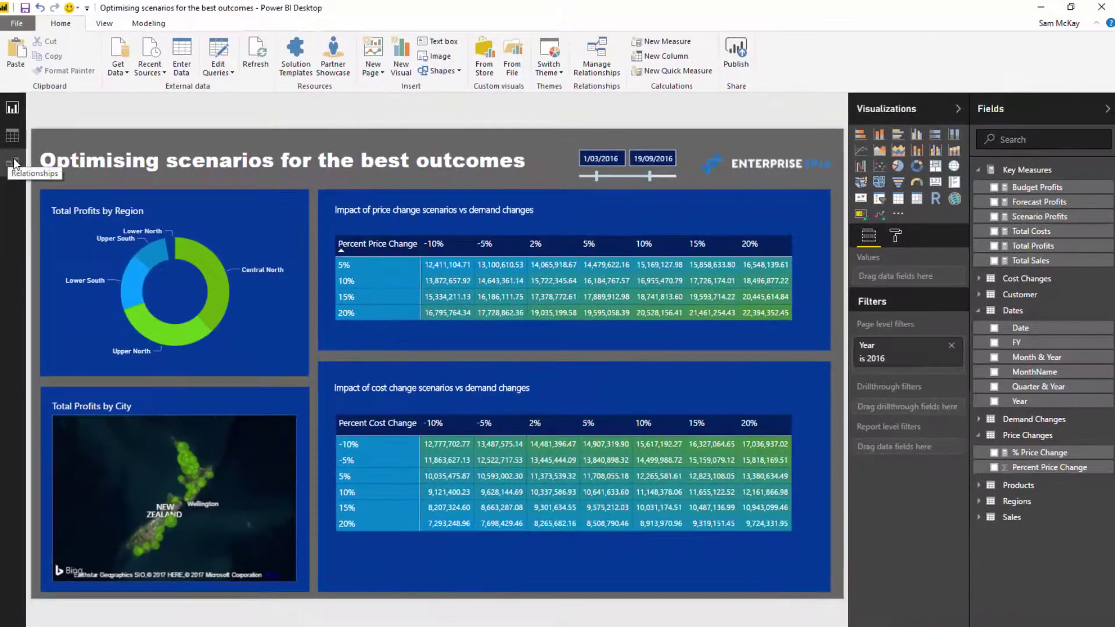
click(14, 164)
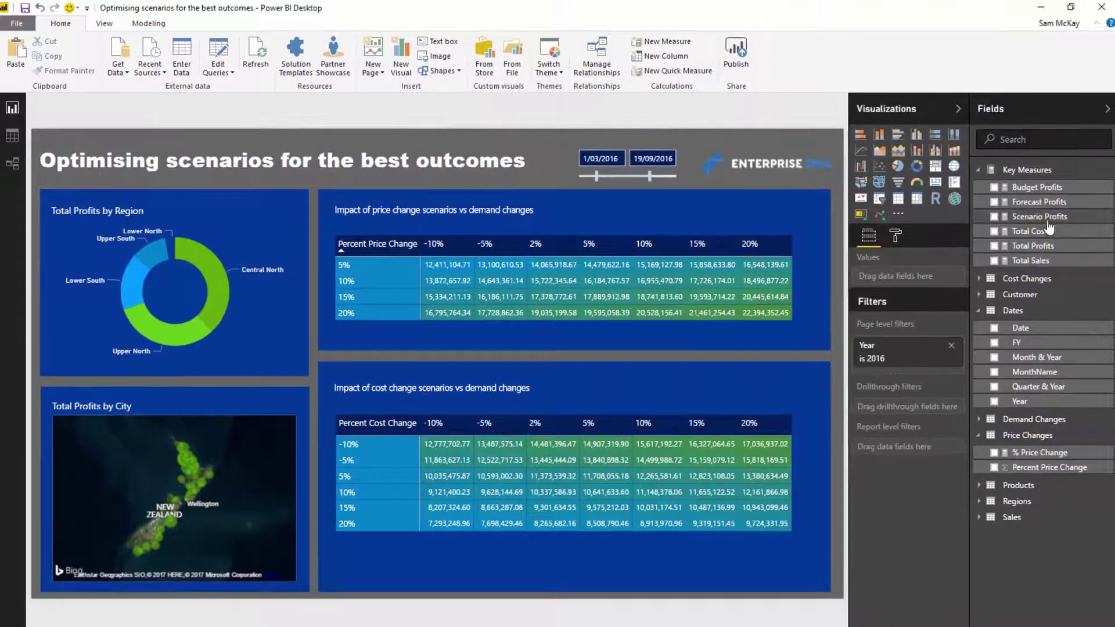
Step: Walk through the Scenario Profits DAX, highlighting the revenue half, SUMX and % Demand Change
click(1040, 216)
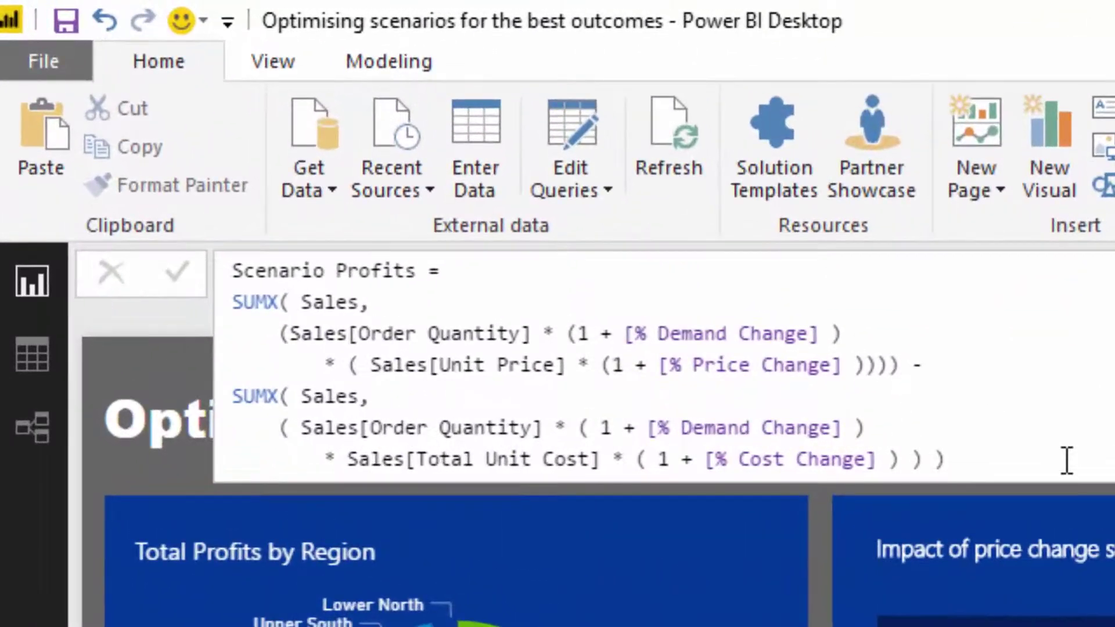
key(ctrl+a)
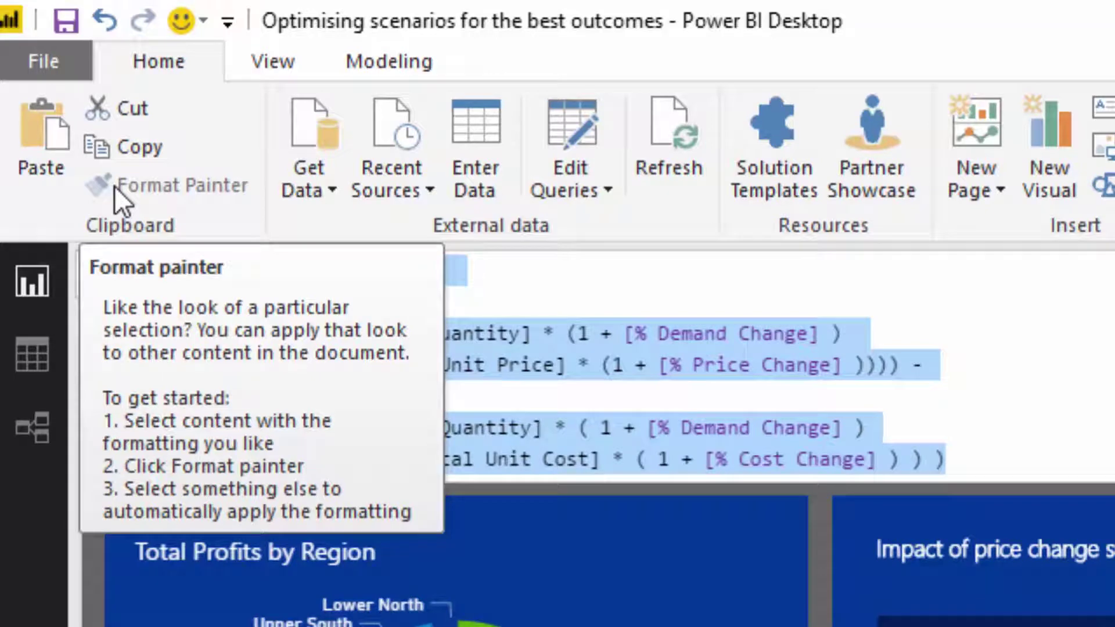
click(928, 366)
key(shift+Down)
key(ctrl+shift+Home)
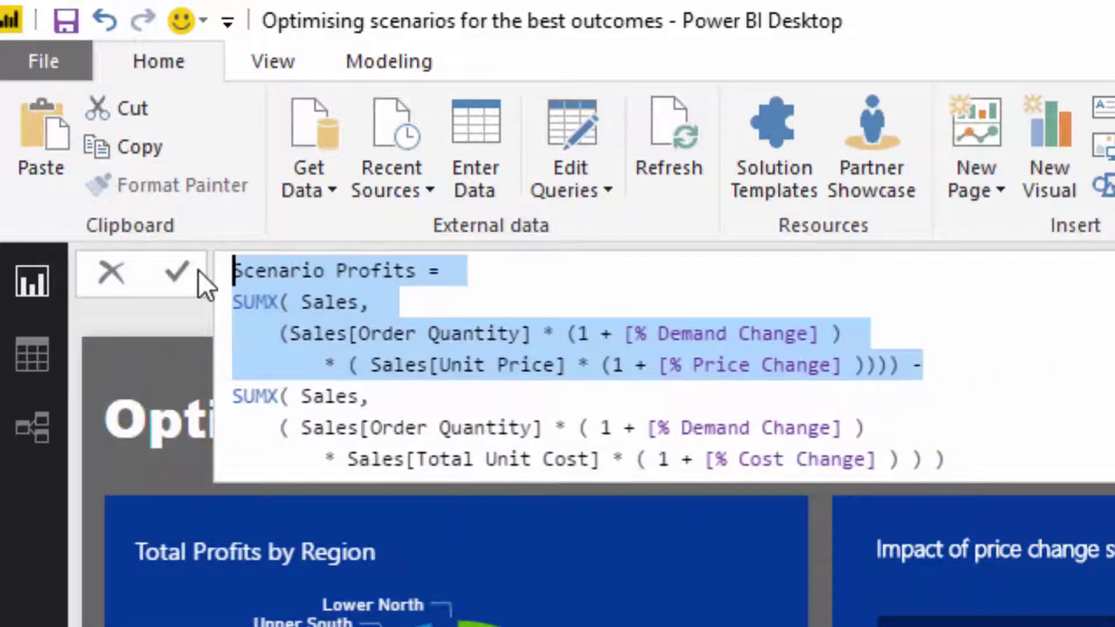
click(302, 270)
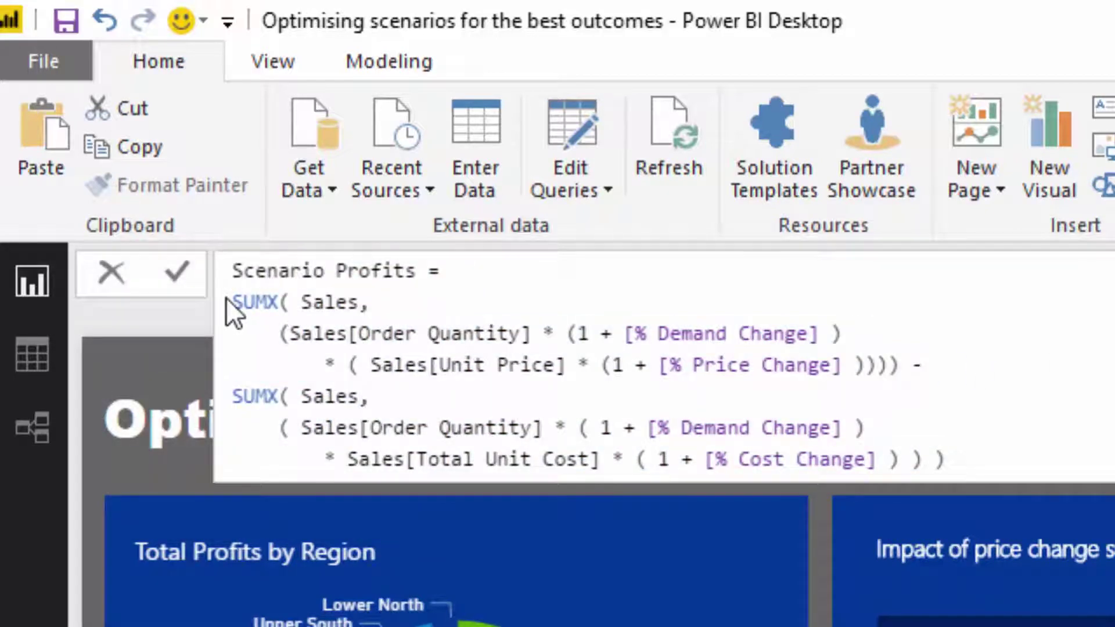
drag(234, 302, 277, 303)
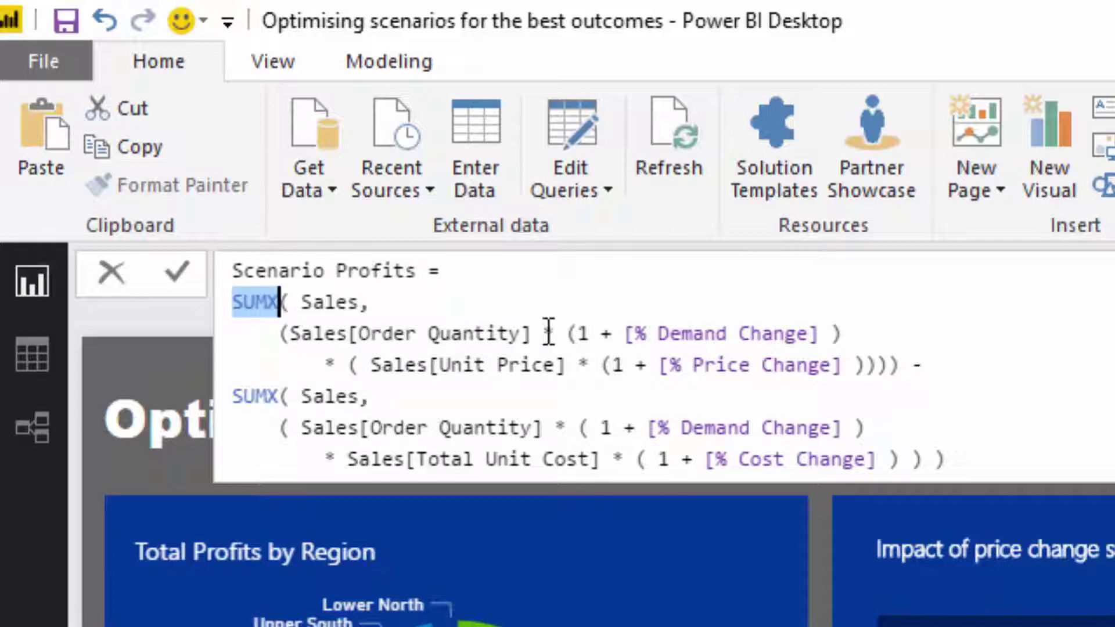
drag(625, 334, 816, 336)
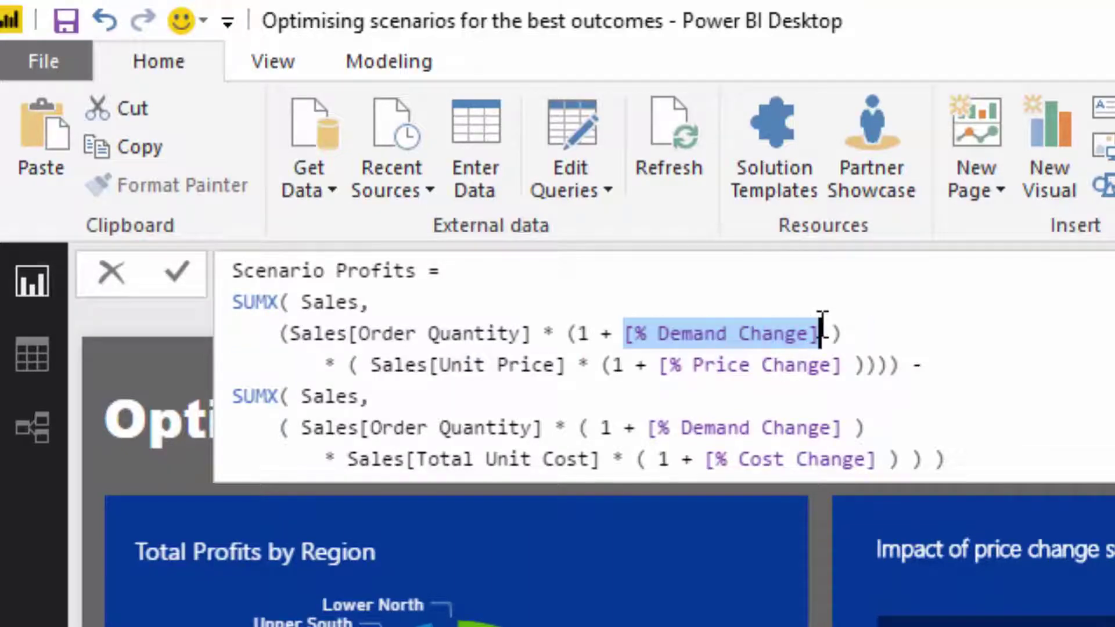
click(942, 459)
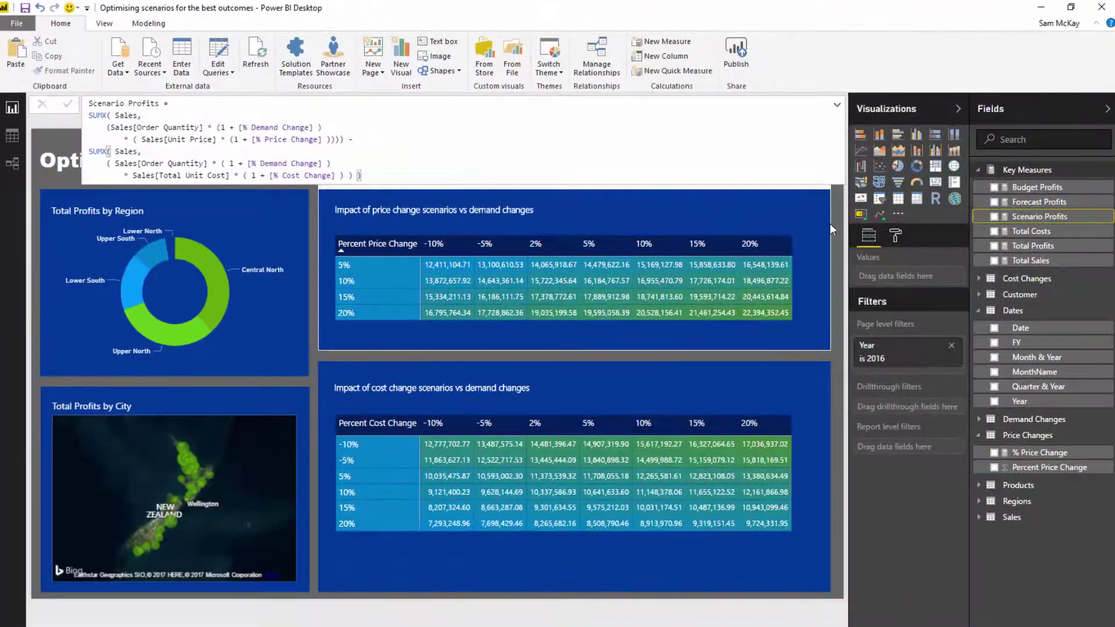
click(834, 232)
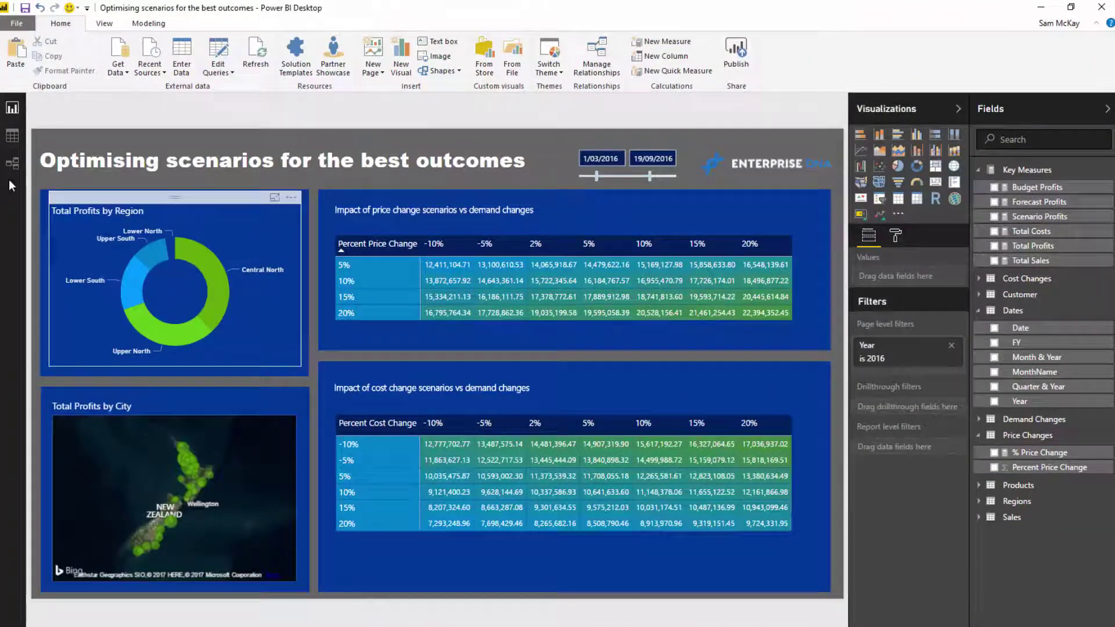
Step: Reopen and select the full Scenario Profits formula, then select the price-change scenario matrix
click(12, 163)
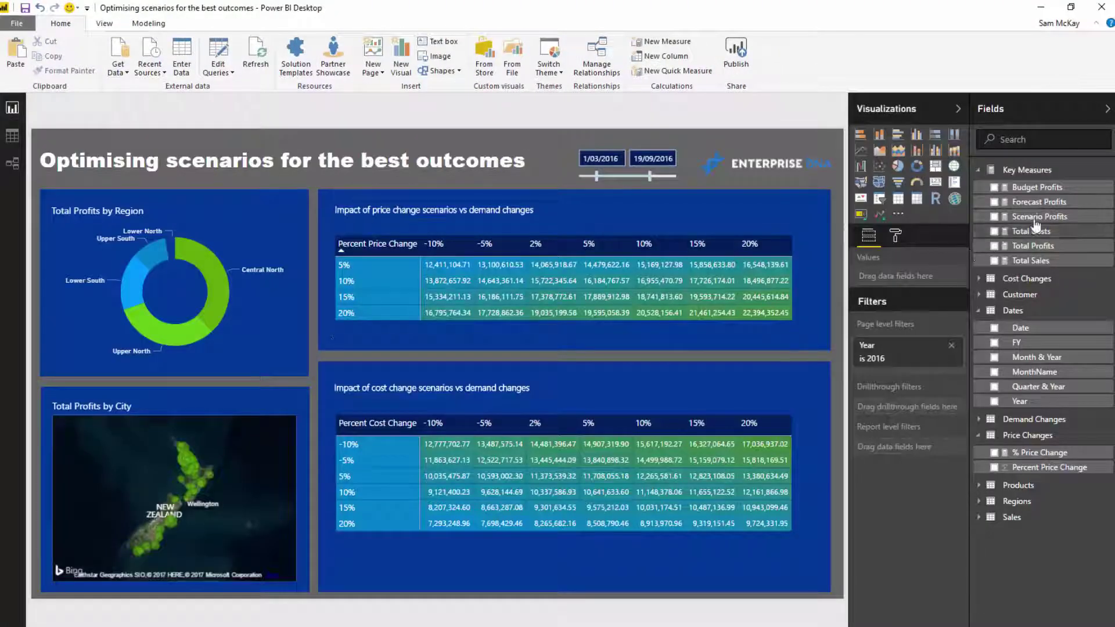
click(1035, 218)
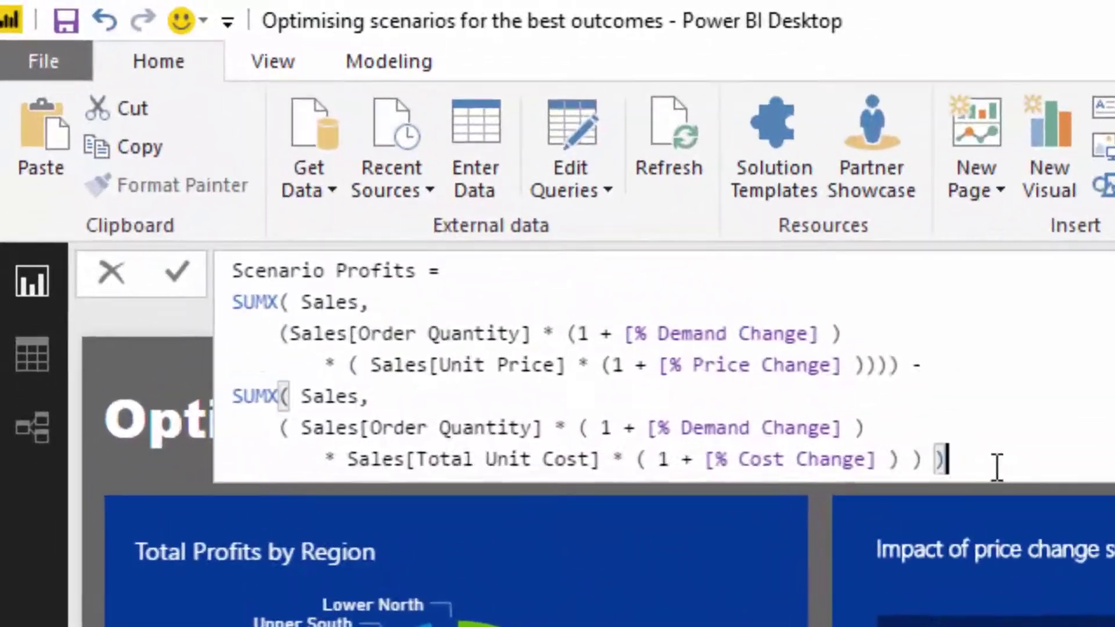
drag(458, 214, 111, 108)
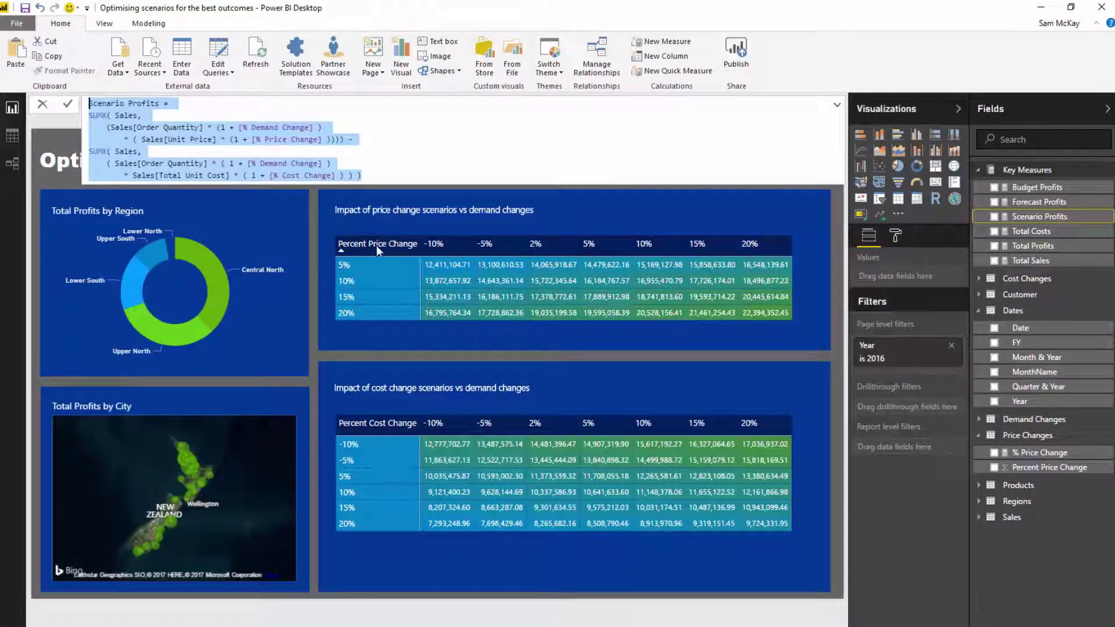
click(655, 225)
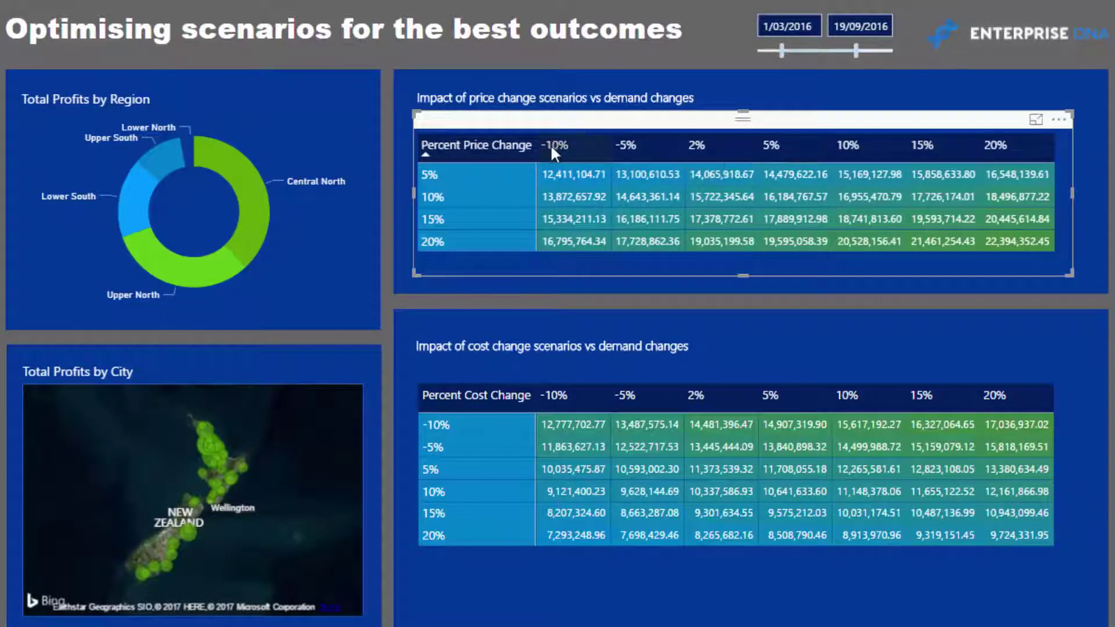
Step: Drag the date slicer handles to span 16/04/2016 to 4/09/2016, checking the cost-change matrix
drag(856, 51, 864, 50)
drag(784, 52, 799, 53)
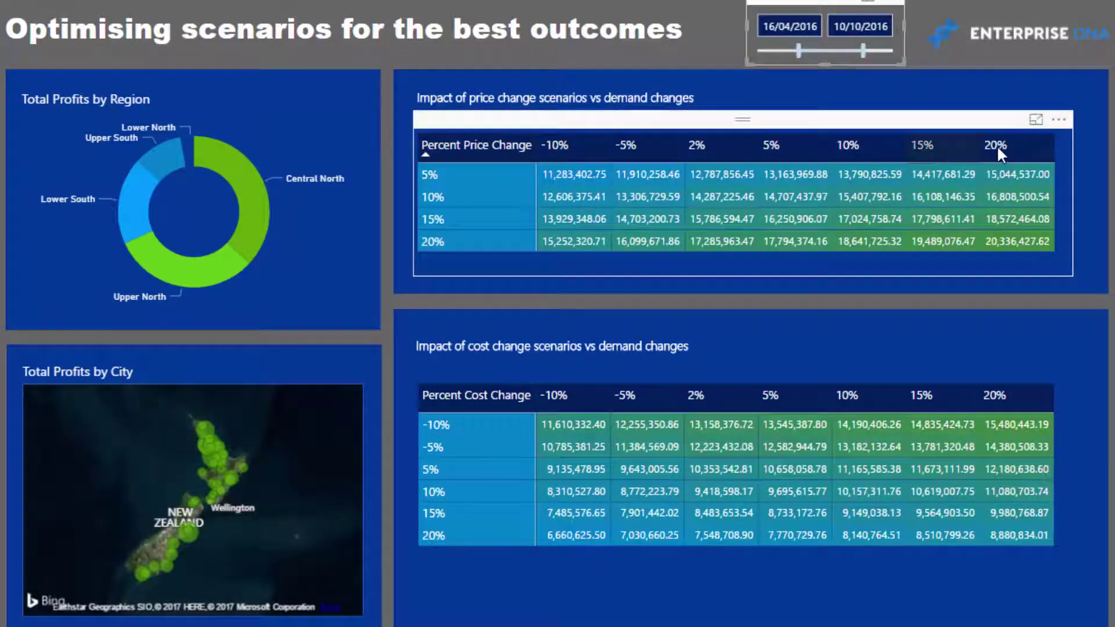
mouse_move(998, 245)
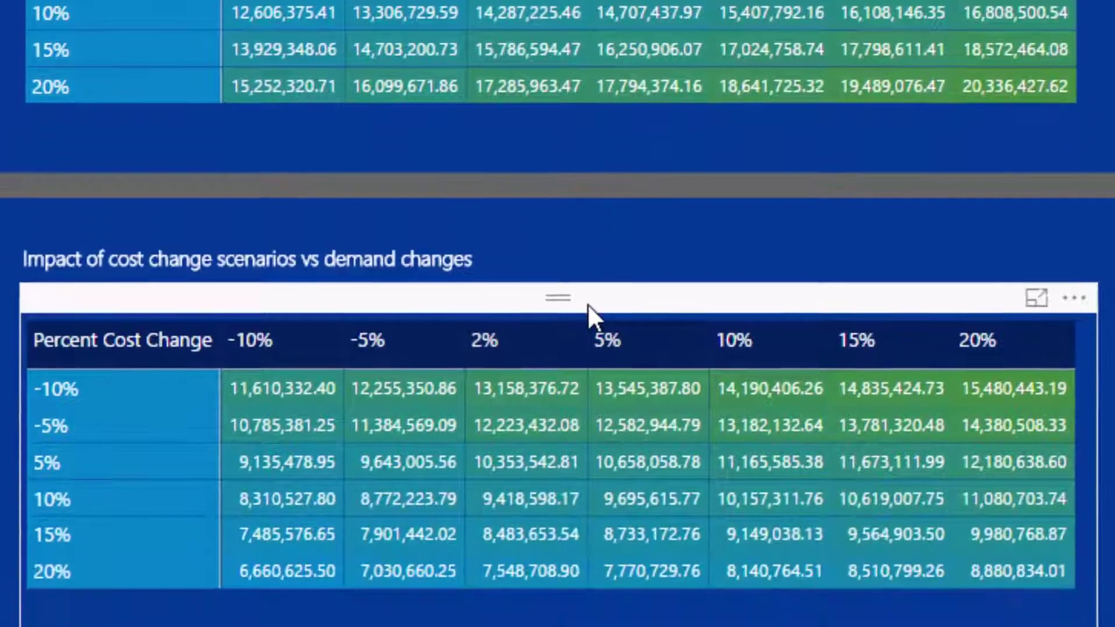
click(590, 170)
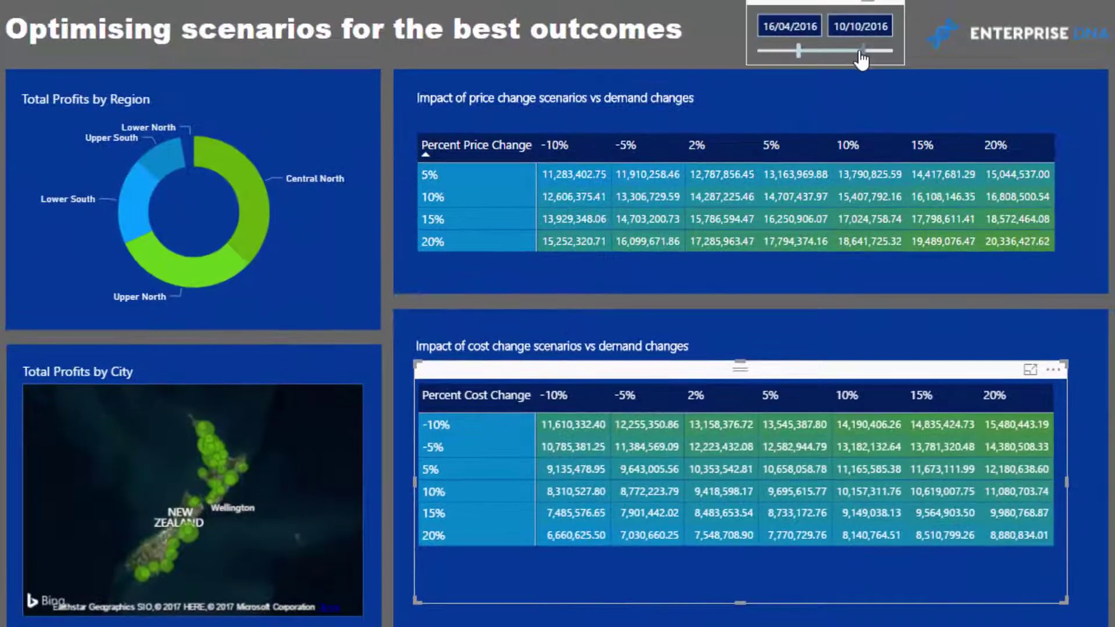
drag(861, 53, 849, 54)
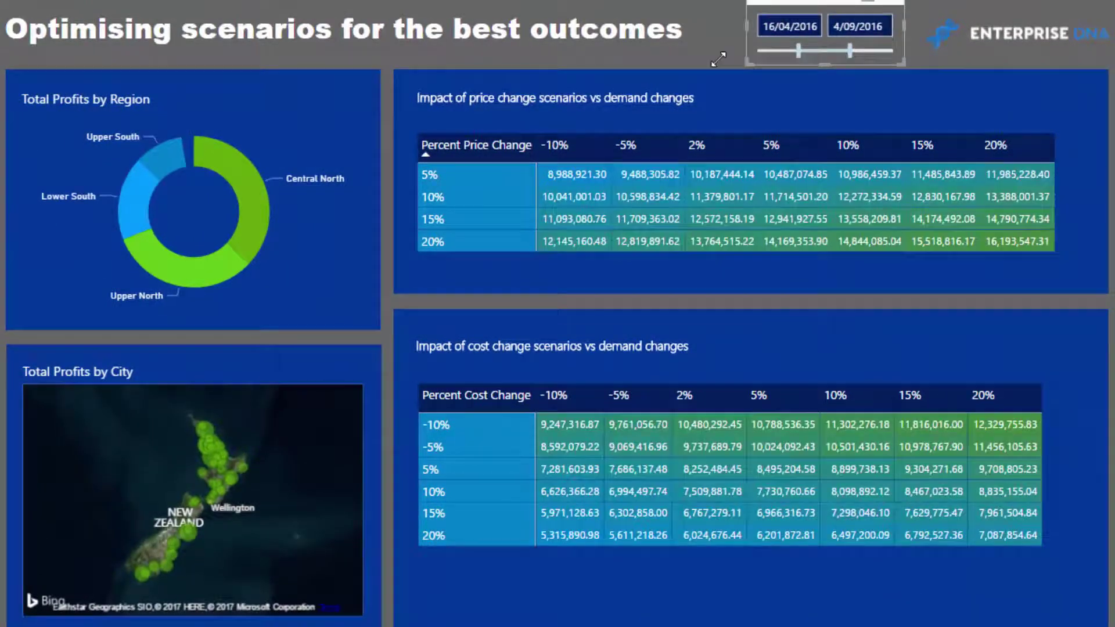
Step: Try the Upper South, Central North and Upper North donut slices as report filters
mouse_move(254, 189)
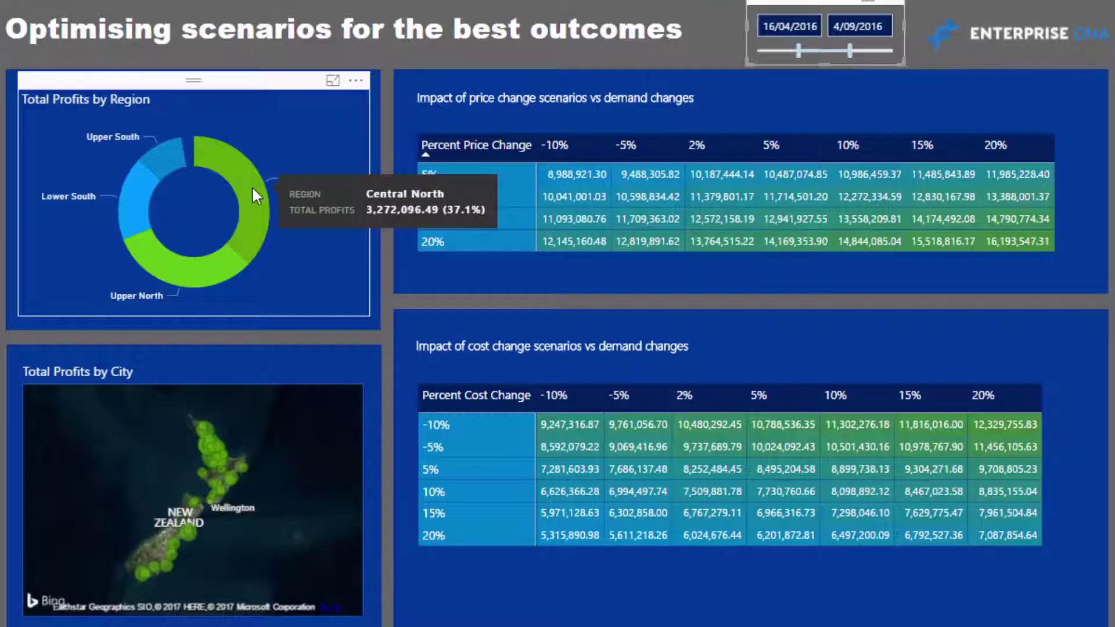
mouse_move(148, 151)
click(165, 165)
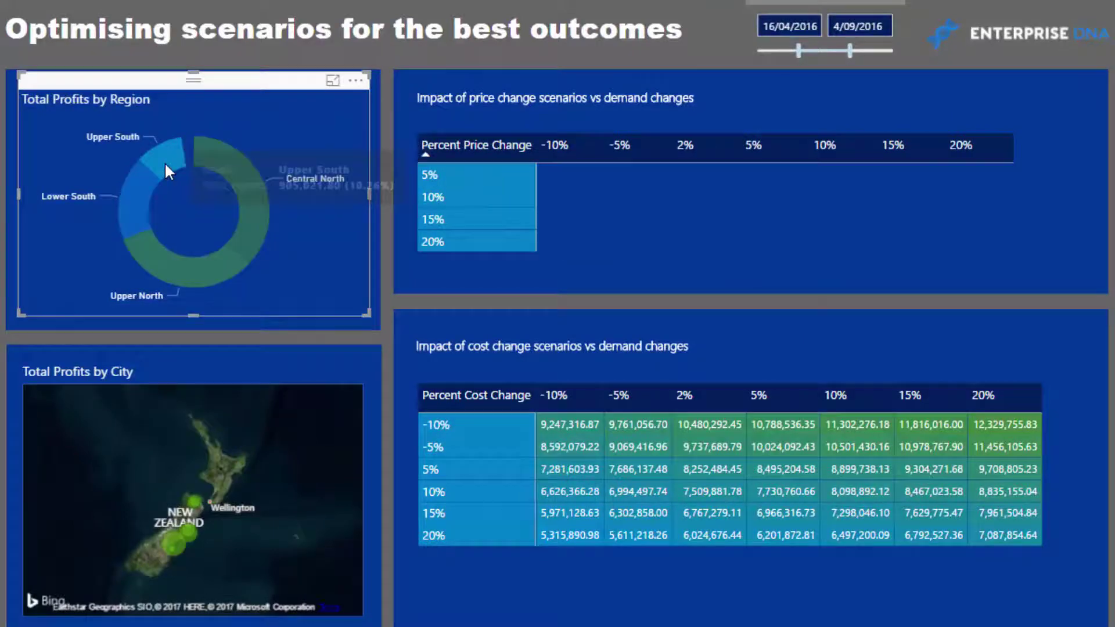
click(250, 192)
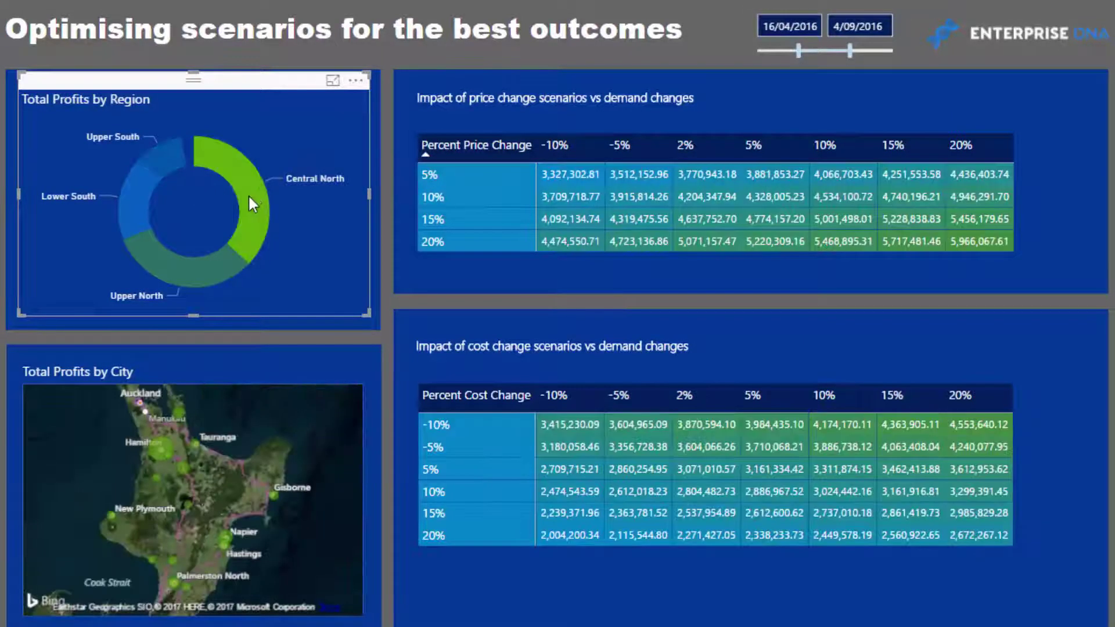
click(166, 265)
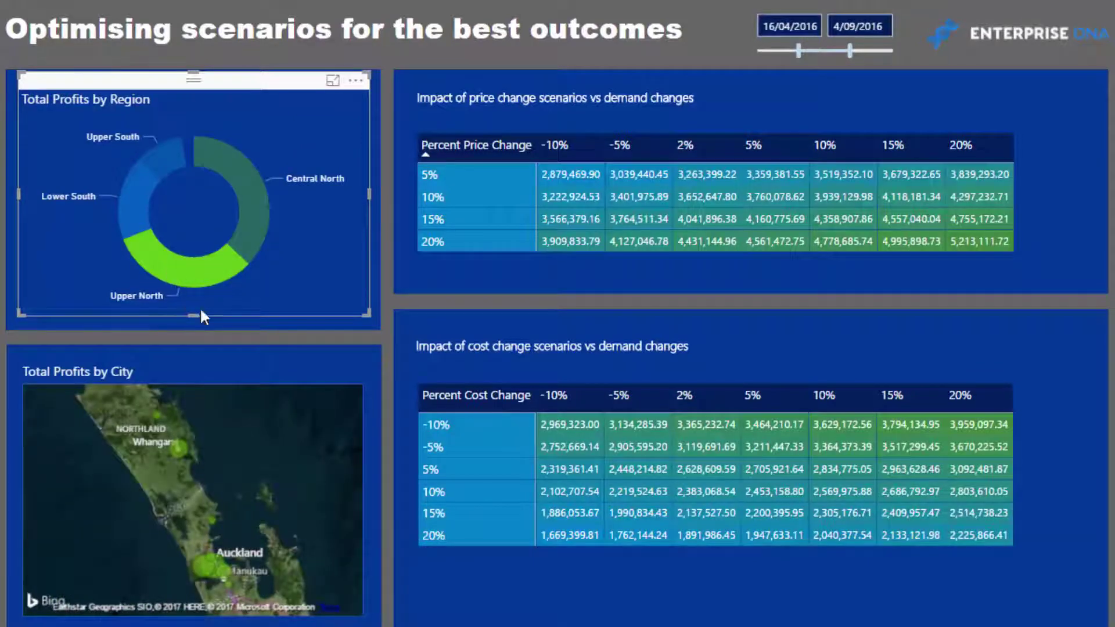
Step: After a relationships-view detour, filter the report to Upper South and select the city map
click(130, 194)
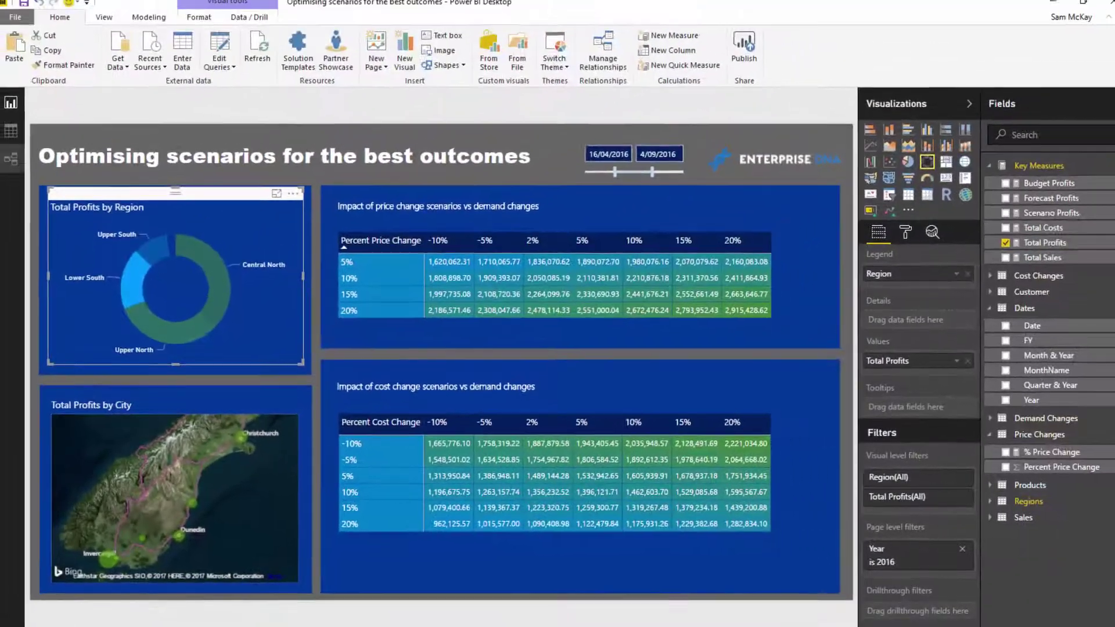
click(13, 164)
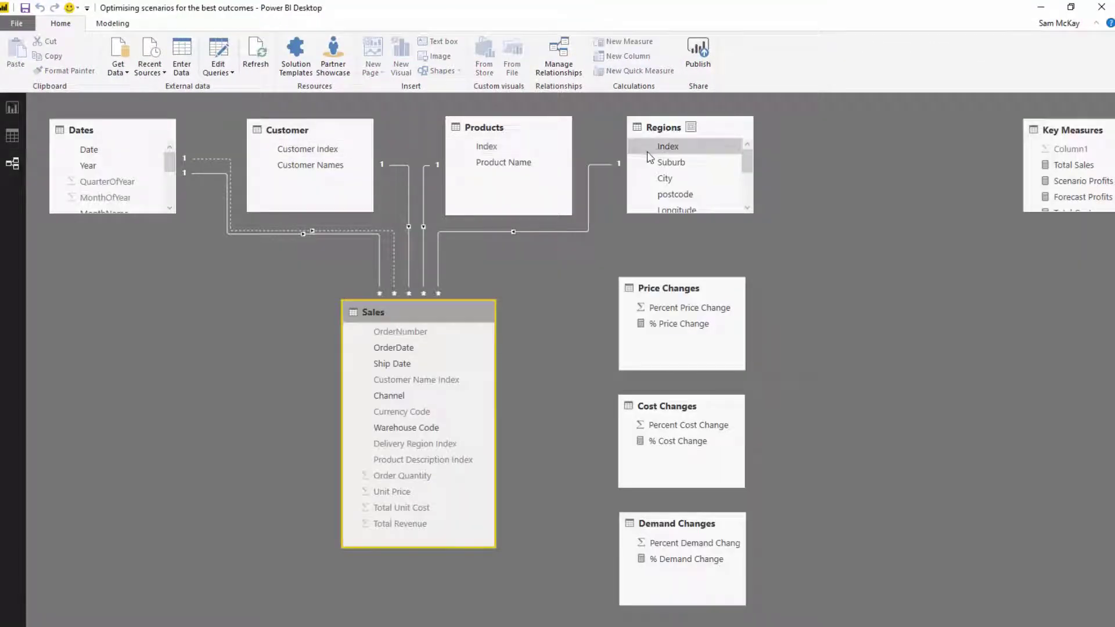
click(12, 109)
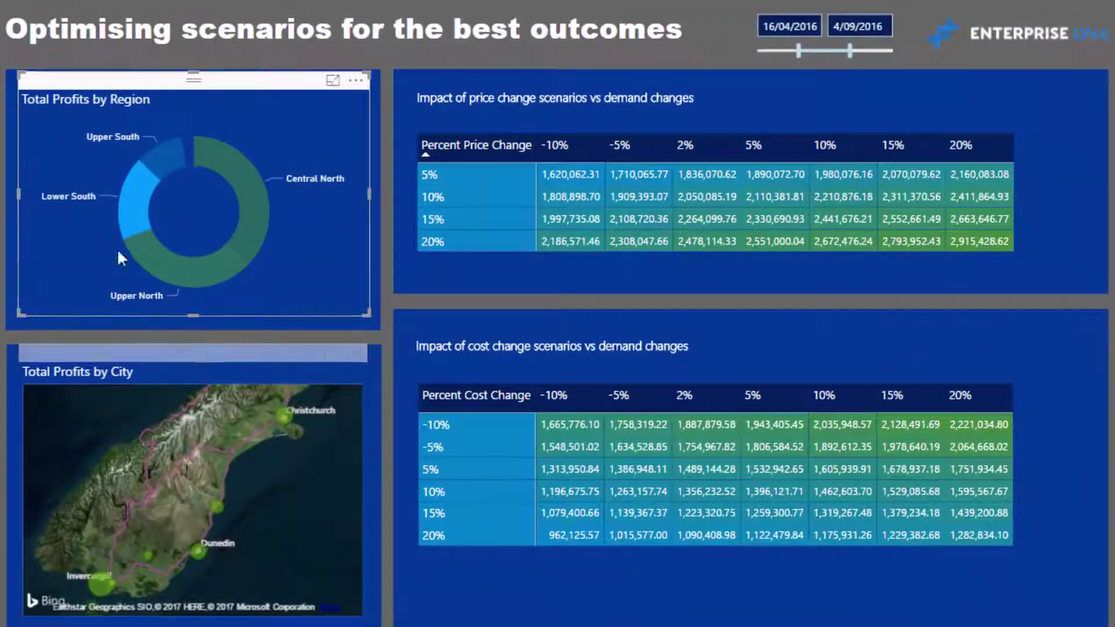
click(155, 160)
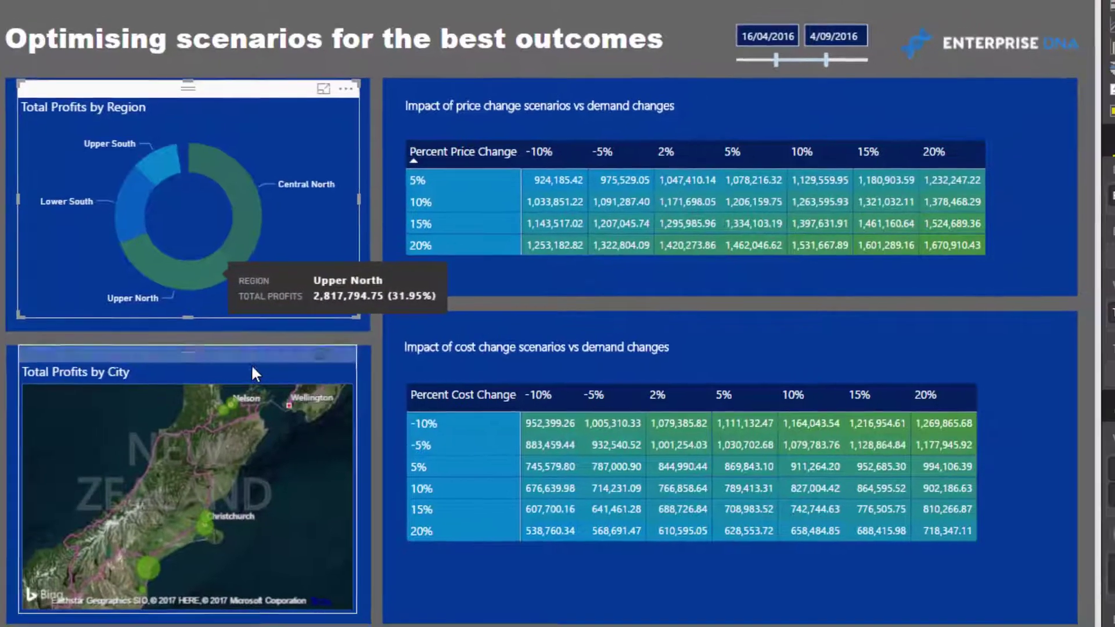
click(253, 372)
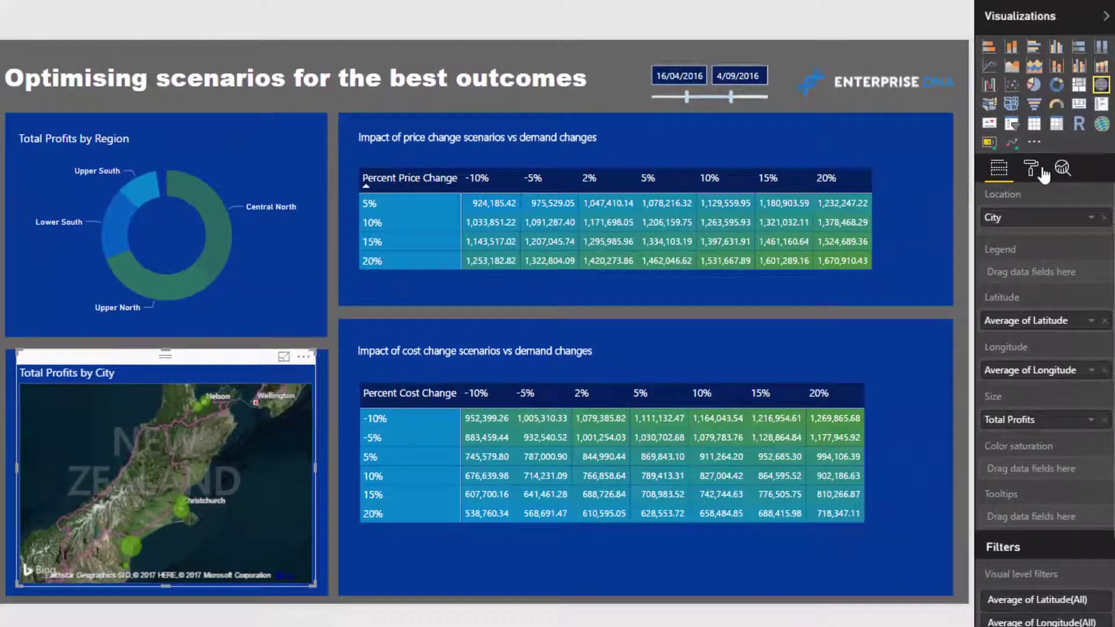
Step: Expand the map's Bubbles format settings, then filter the report to the Upper North donut slice
click(1033, 170)
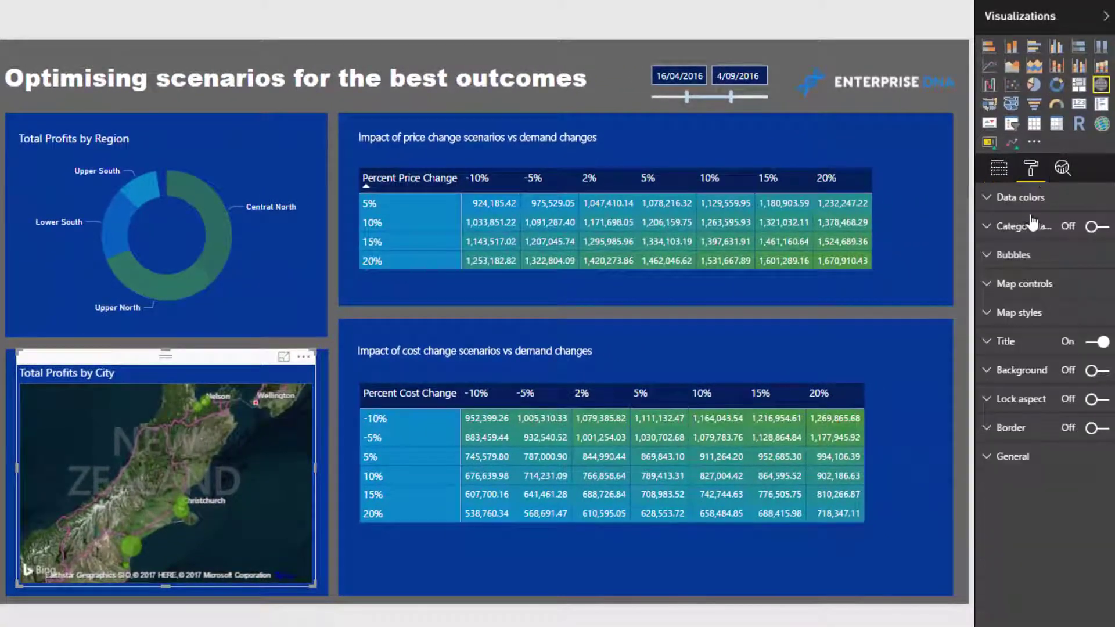
click(1015, 255)
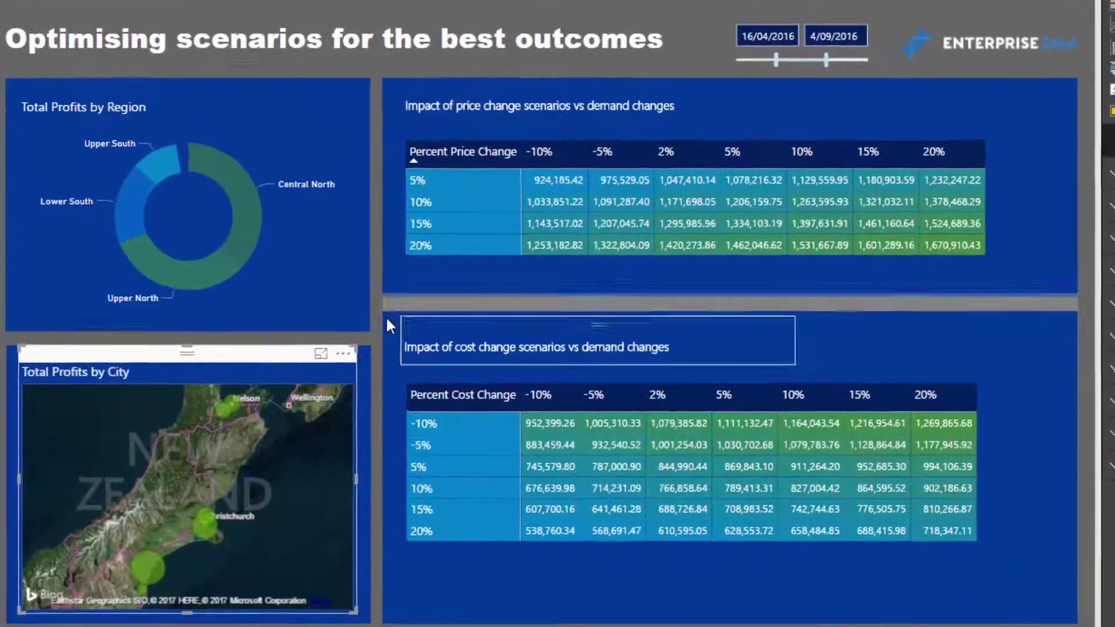
click(245, 304)
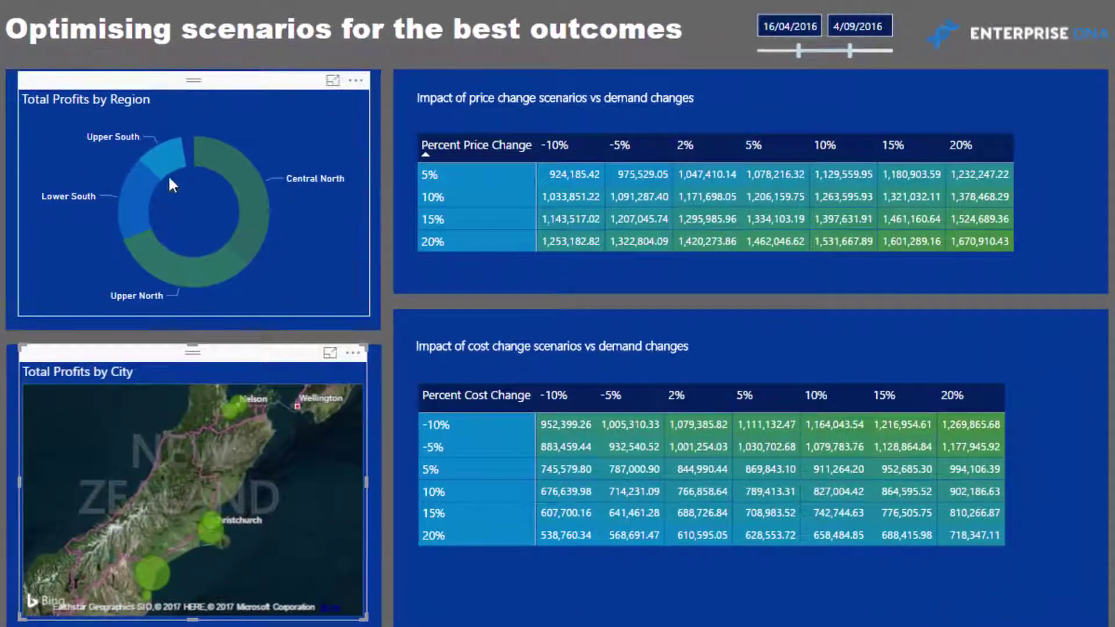
mouse_move(135, 206)
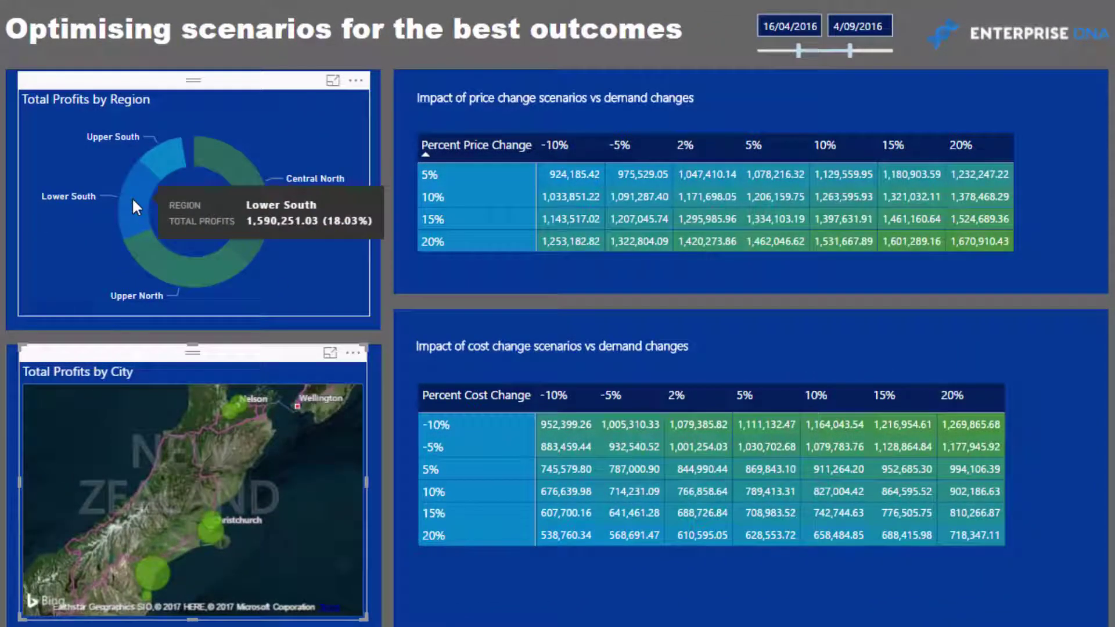
click(162, 267)
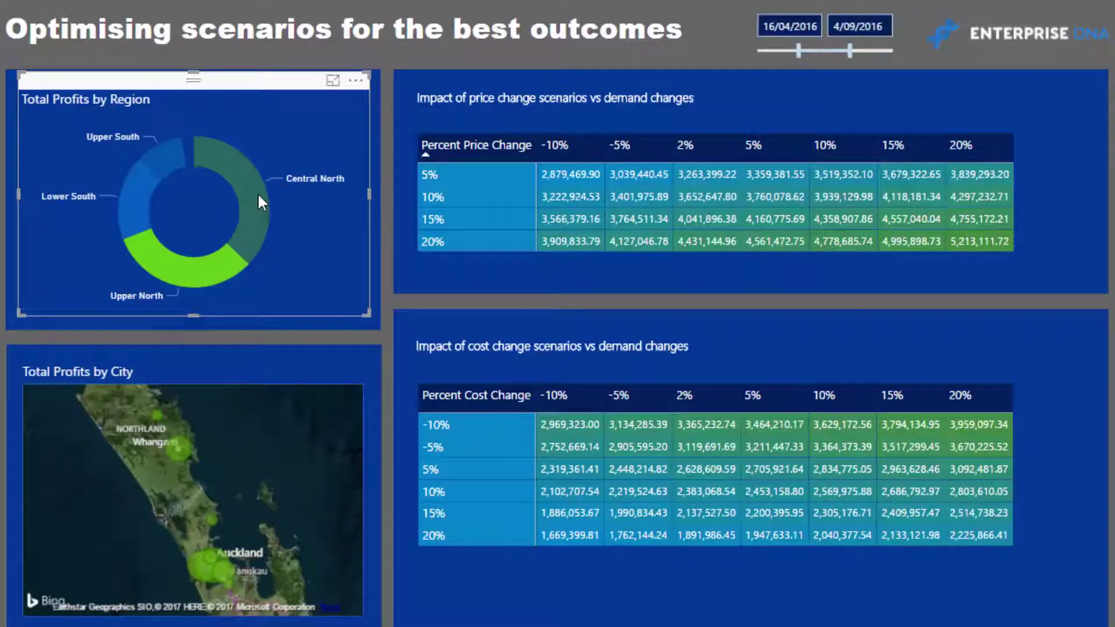
mouse_move(257, 193)
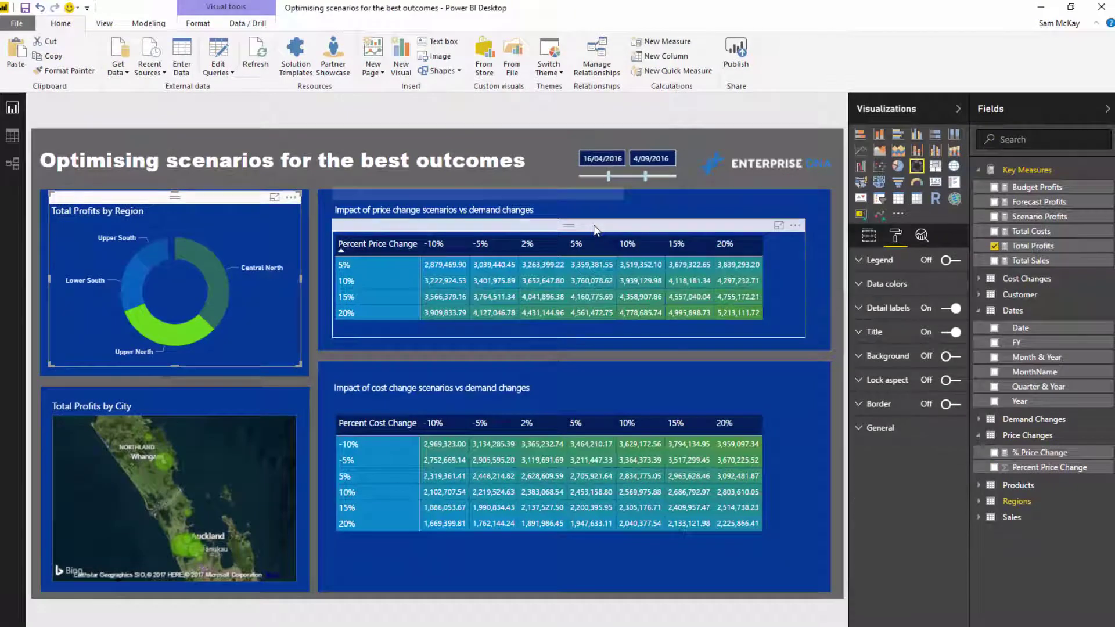
Step: Deselect the price matrix, then open and select the Scenario Profits measure's full DAX formula
click(593, 225)
click(553, 151)
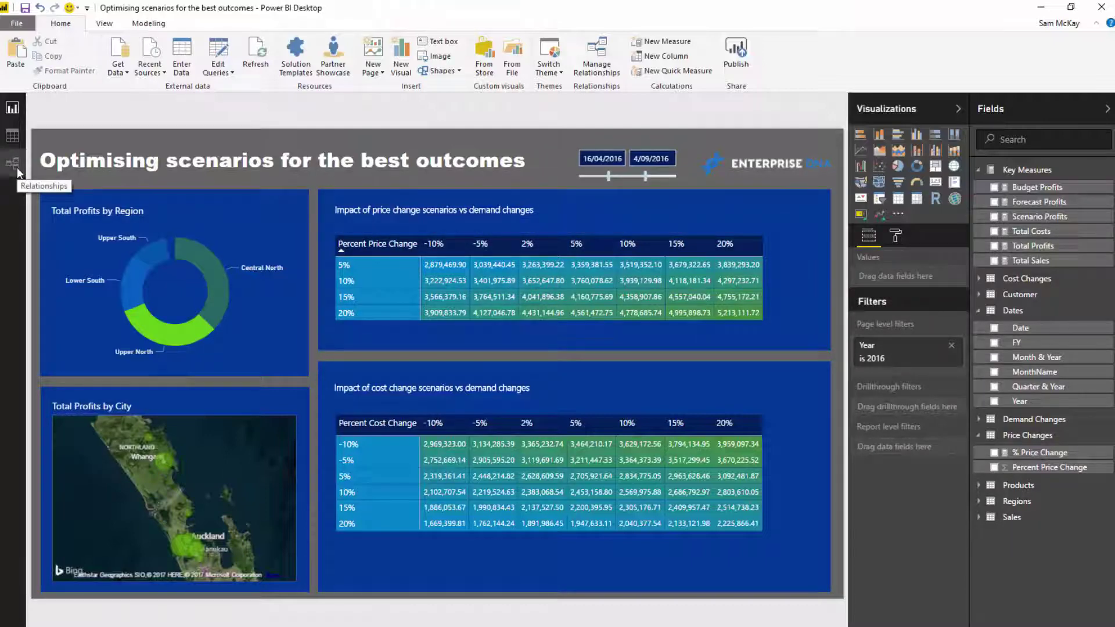
click(1025, 223)
drag(377, 175, 85, 100)
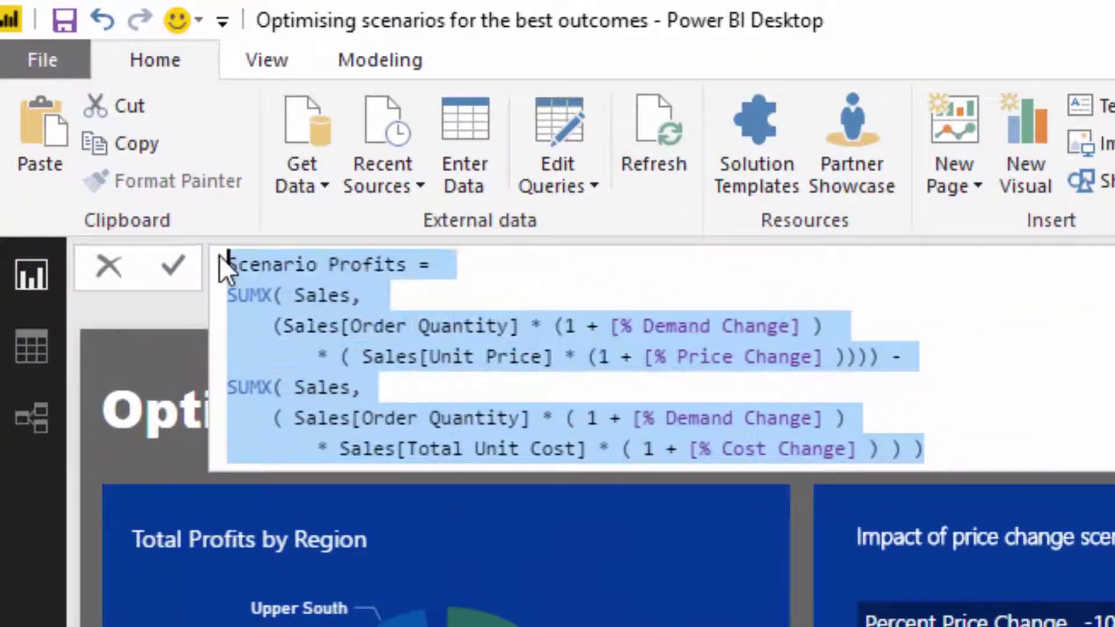
click(363, 387)
click(903, 357)
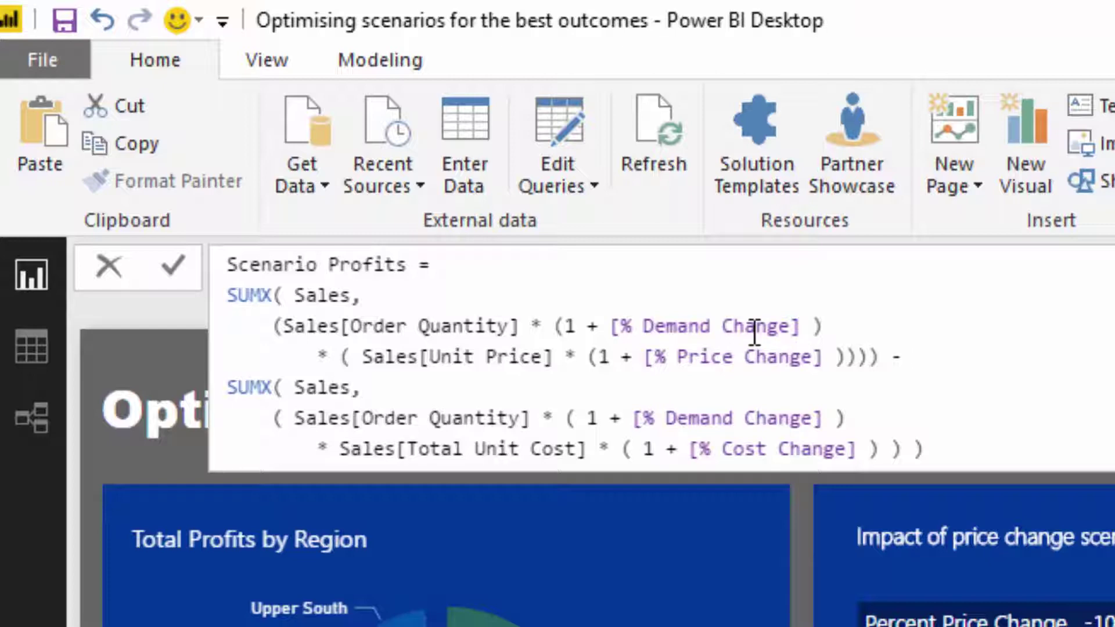
drag(352, 295, 940, 368)
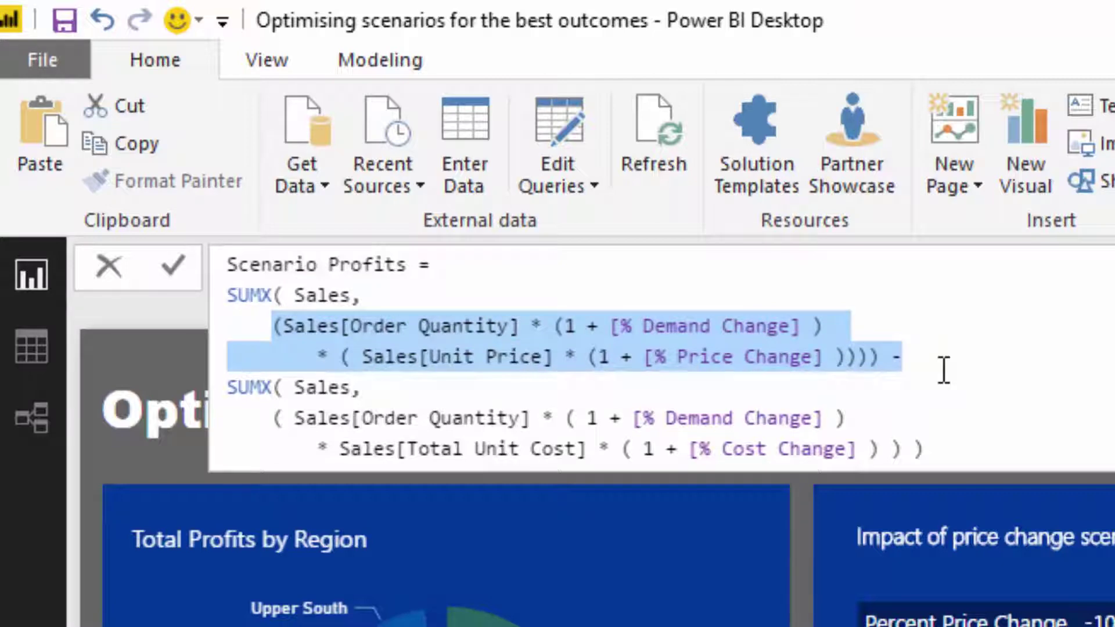
click(227, 295)
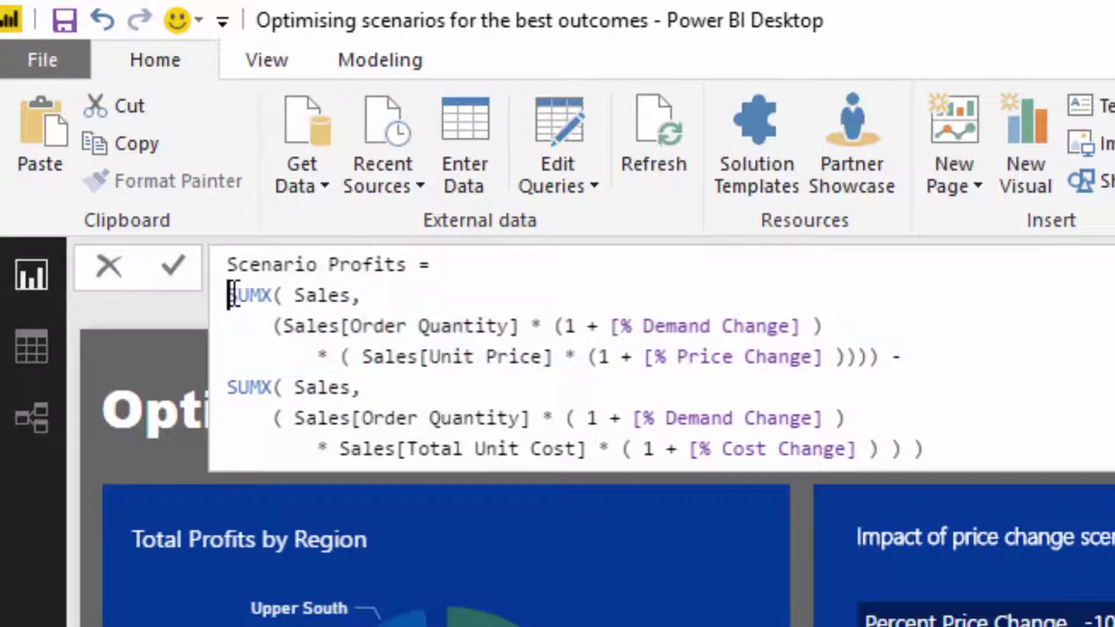
shift+click(1065, 390)
drag(1022, 450, 155, 409)
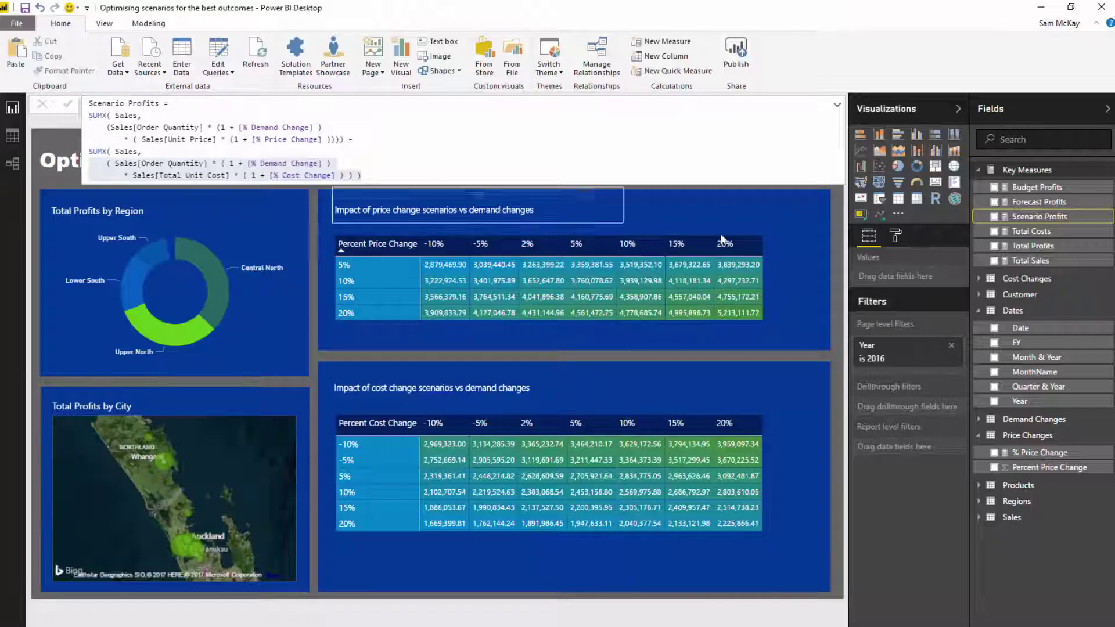
Step: Close the Scenario Profits formula by selecting blank report canvas
click(839, 259)
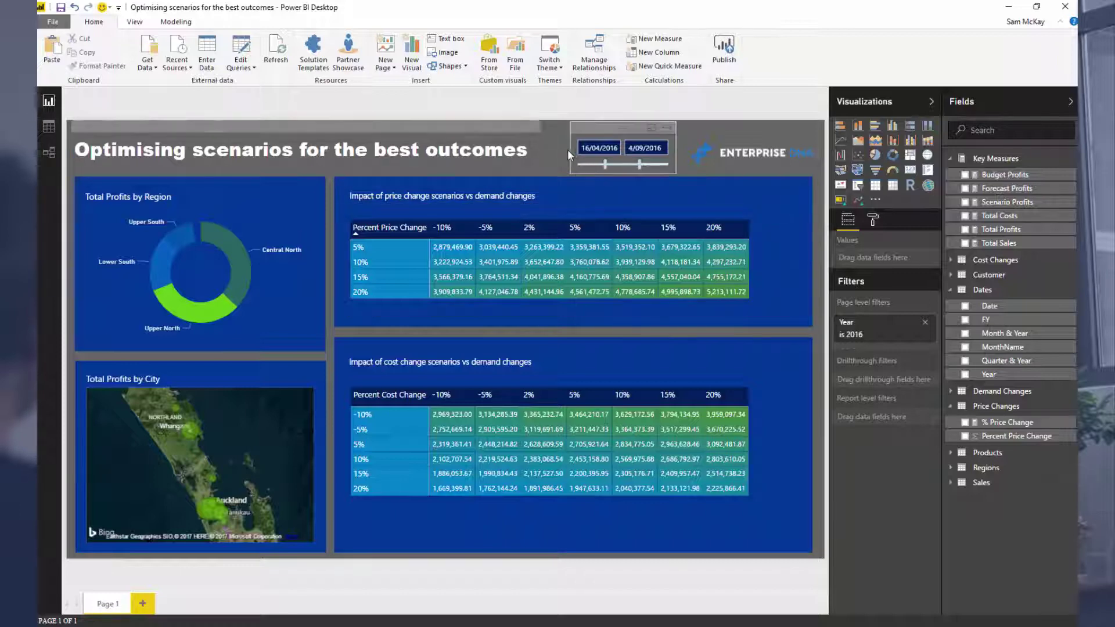
Step: Filter the report to the Upper South region, then clear the region filter
click(165, 258)
click(175, 239)
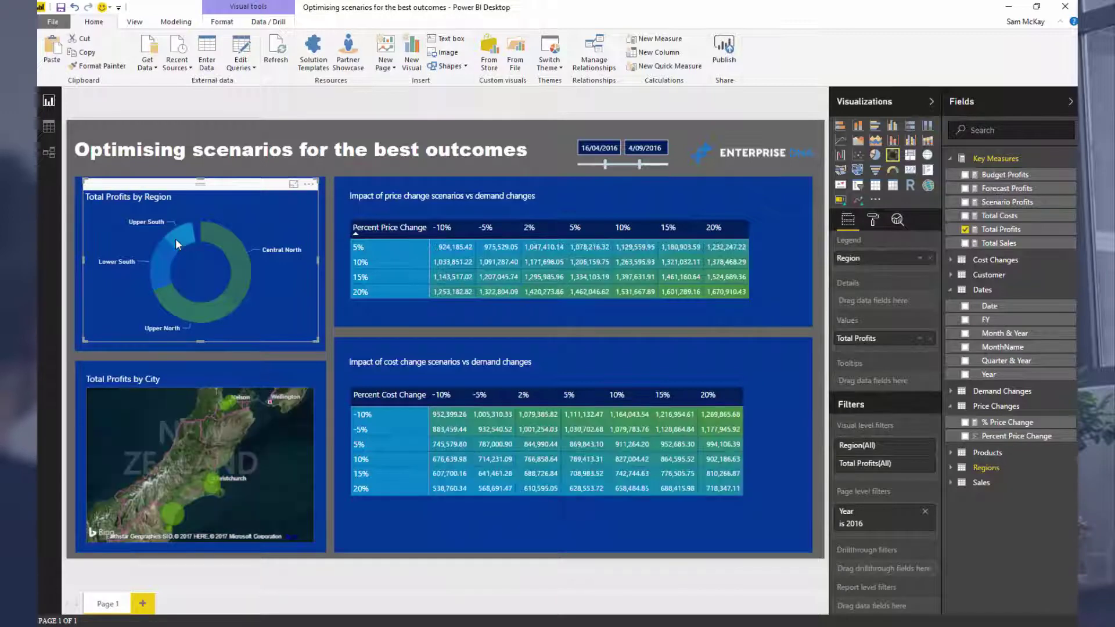
click(175, 238)
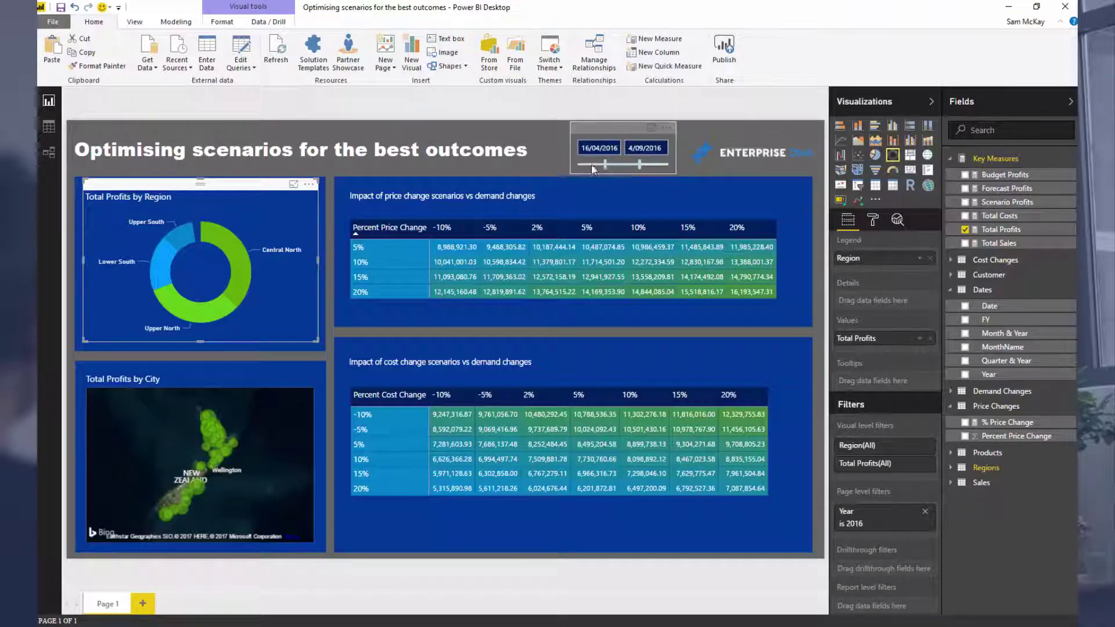
Step: Move the slicer start date to 24/05/2016 and filter to the Central North region
drag(608, 168, 651, 165)
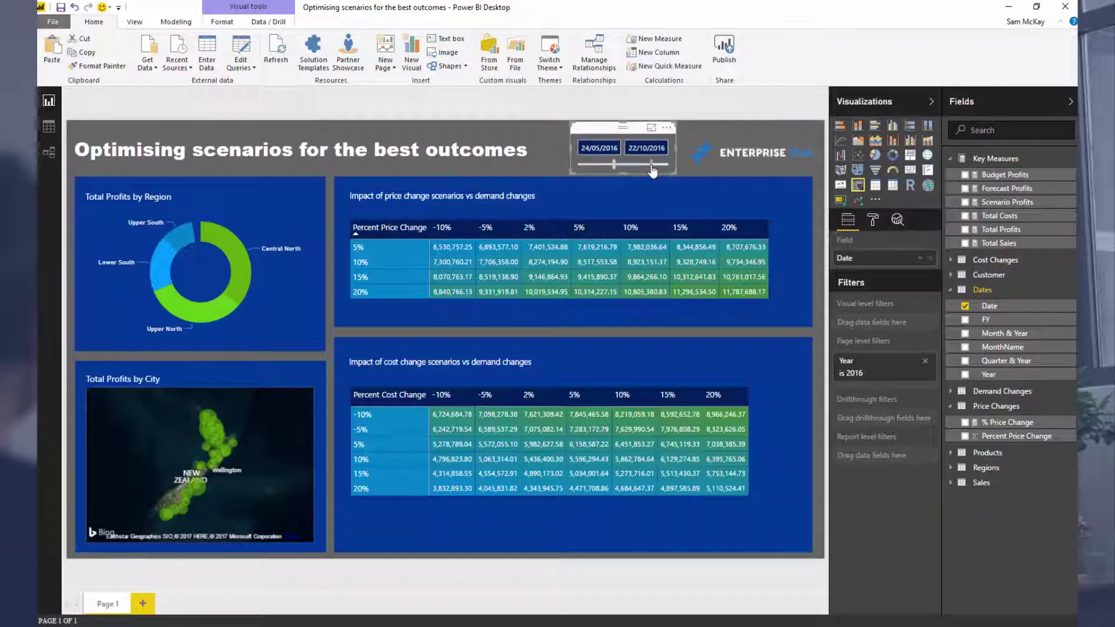
click(246, 259)
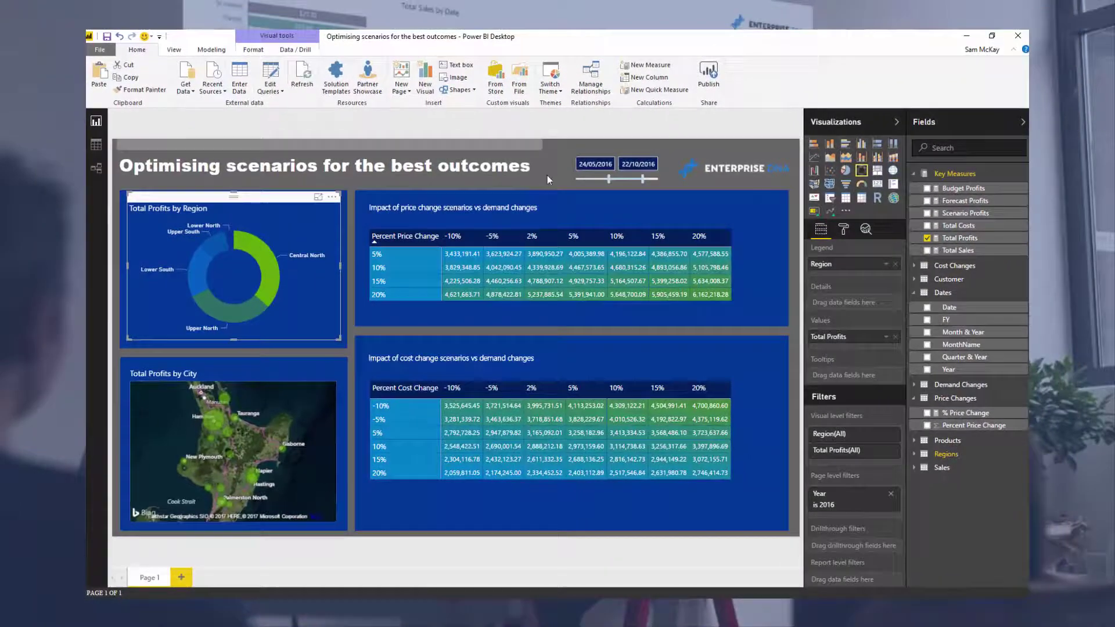
click(563, 169)
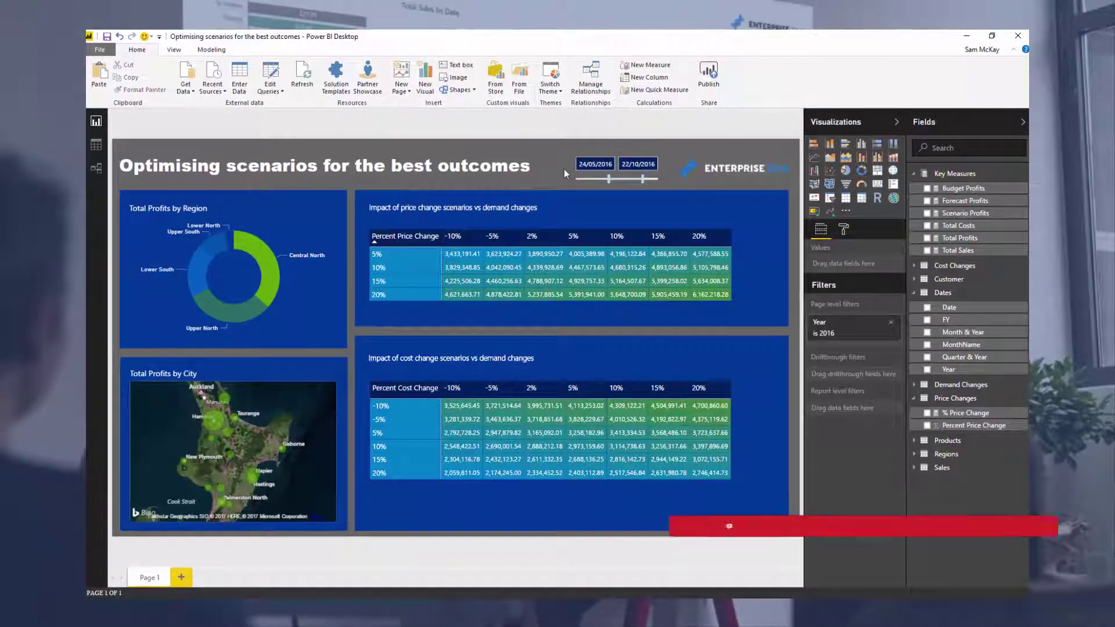